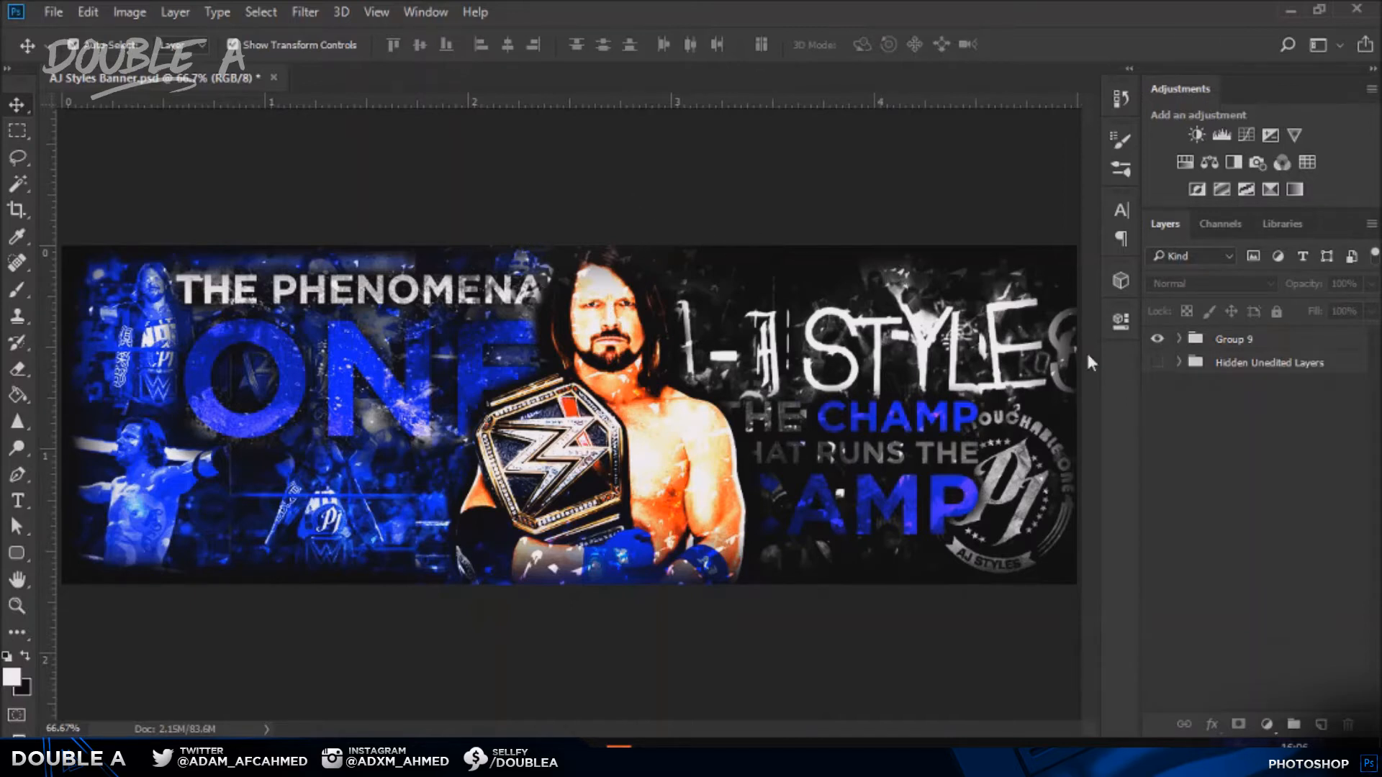
Put all the contents of Group 9, from 33 copy 2 down to Group 7, into a new group and collapse Group 9
{"action": "left_click", "coordinate": [1157, 362]}
{"action": "left_click", "coordinate": [1222, 341]}
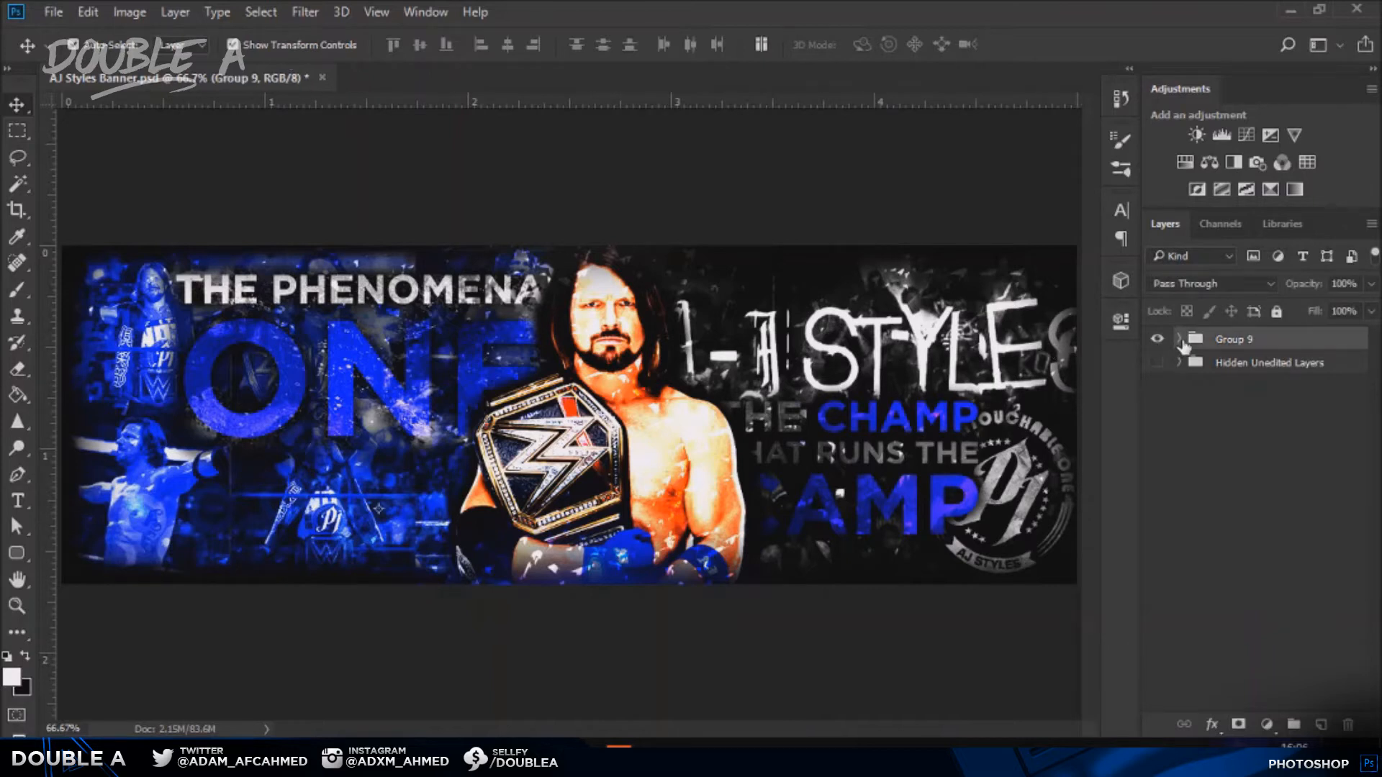
{"action": "left_click_drag", "start_coordinate": [1224, 354], "coordinate": [1267, 375]}
{"action": "key", "text": "ctrl+z"}
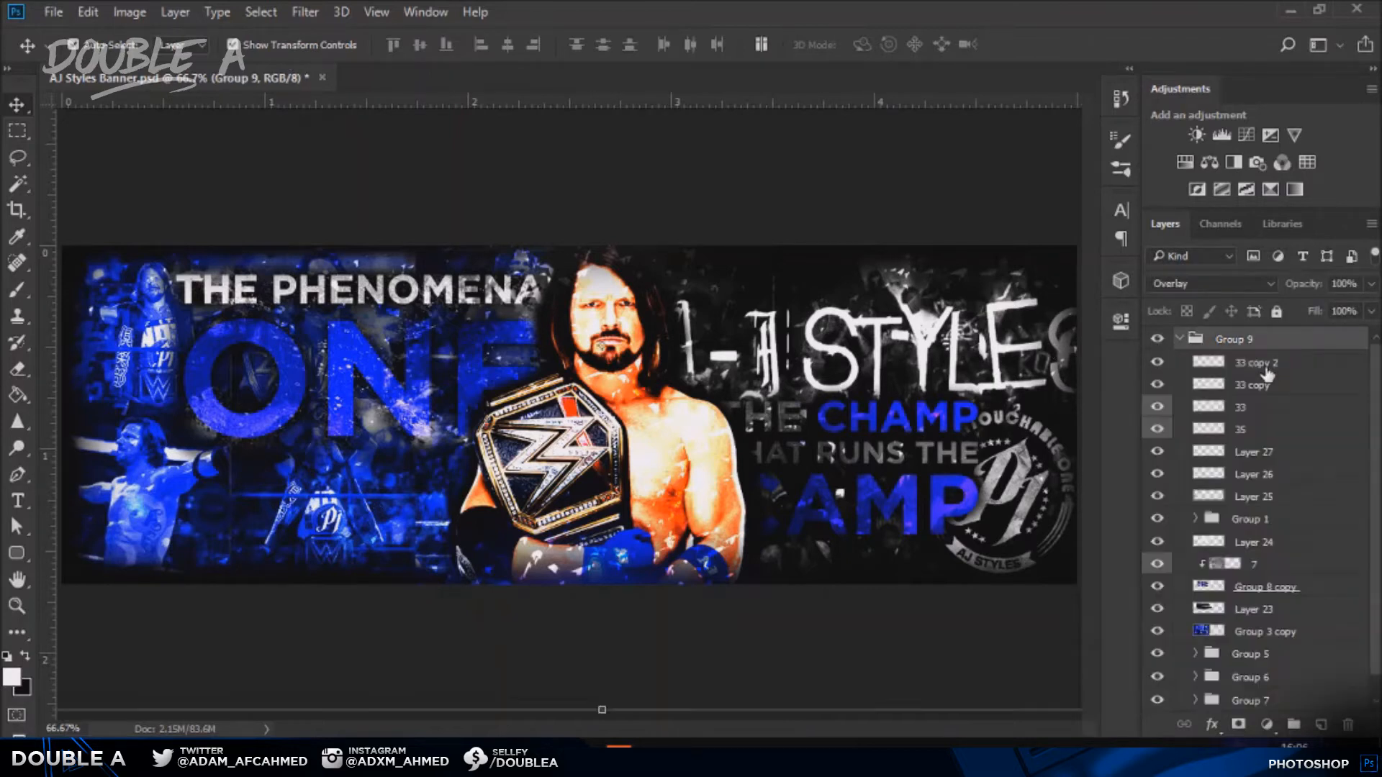
{"action": "scroll", "coordinate": [1290, 388], "scroll_direction": "down", "scroll_amount": 1}
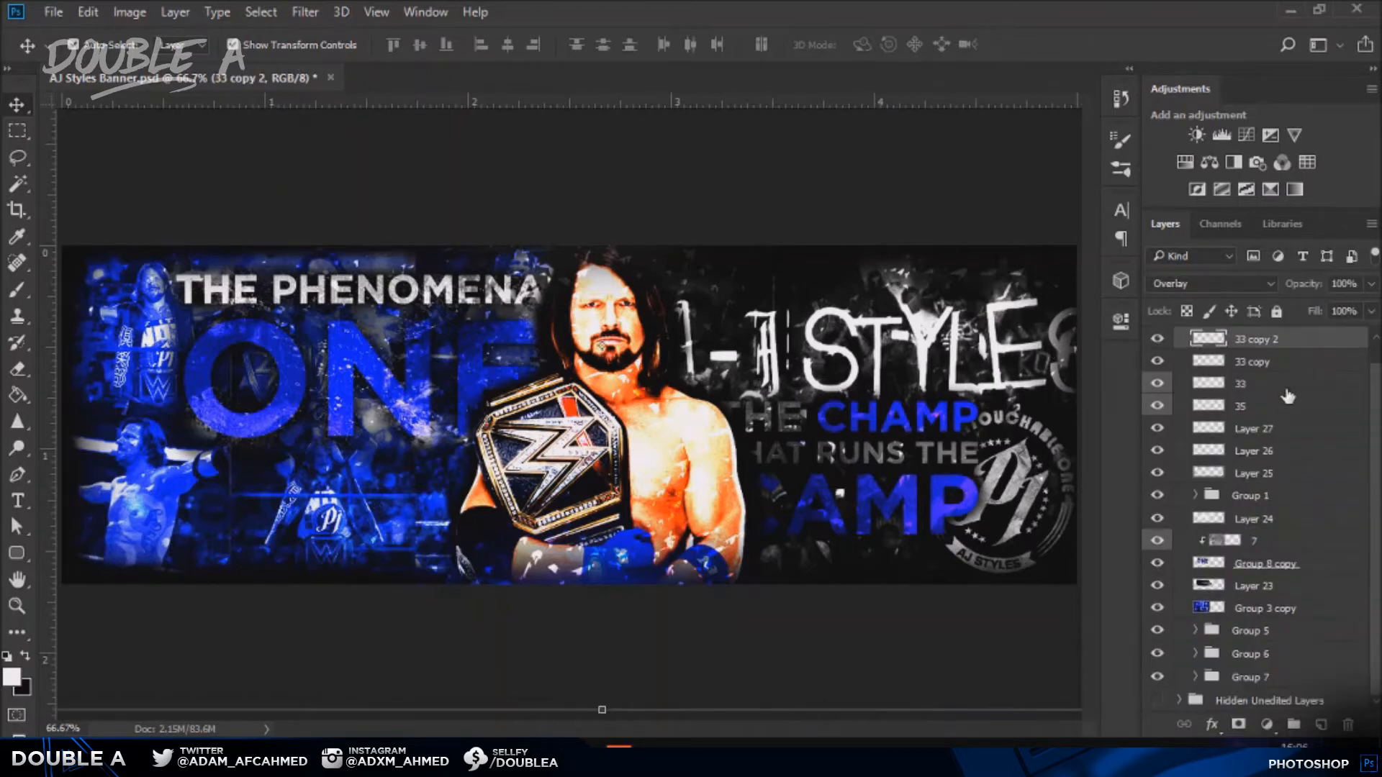
{"action": "scroll", "coordinate": [1247, 472], "scroll_direction": "up", "scroll_amount": 1}
{"action": "left_click", "coordinate": [1258, 699], "text": "shift"}
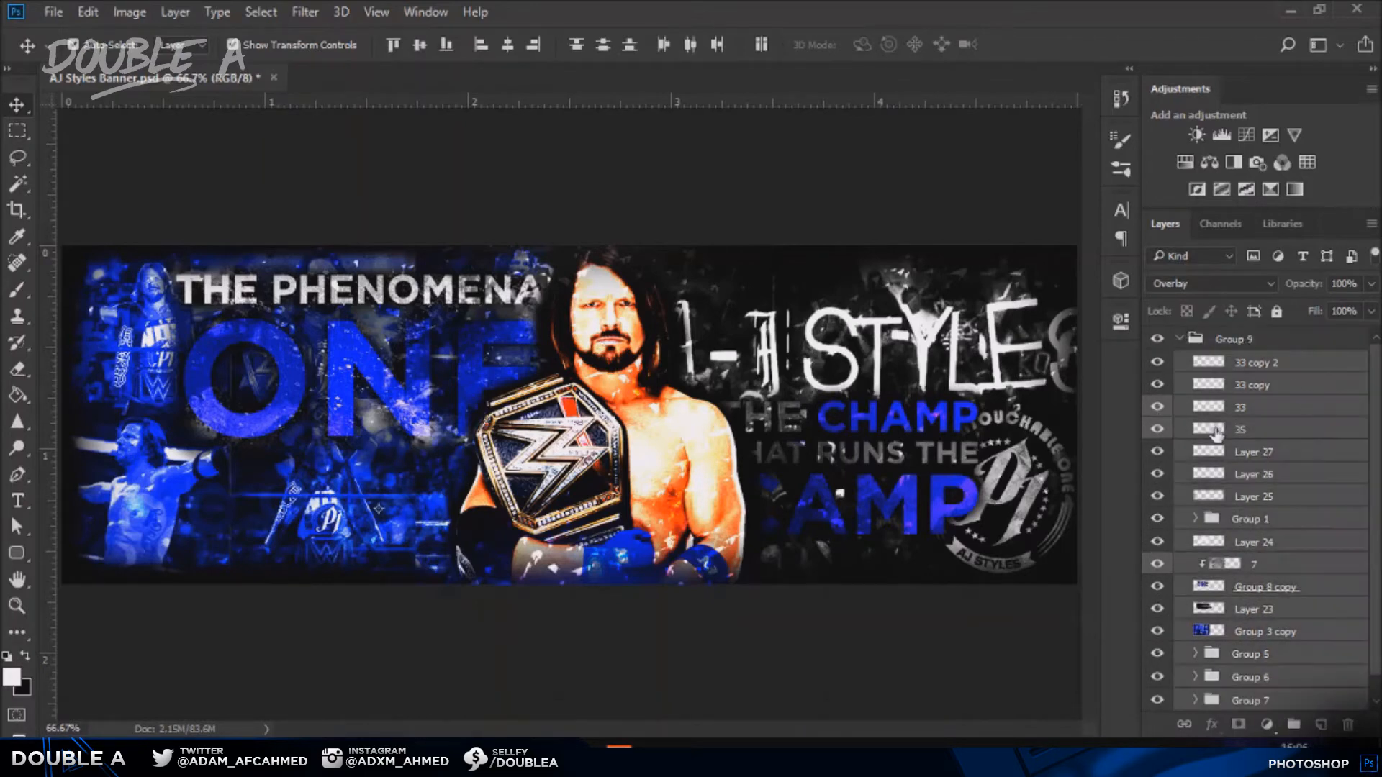
{"action": "right_click", "coordinate": [1260, 502]}
{"action": "right_click", "coordinate": [1280, 517]}
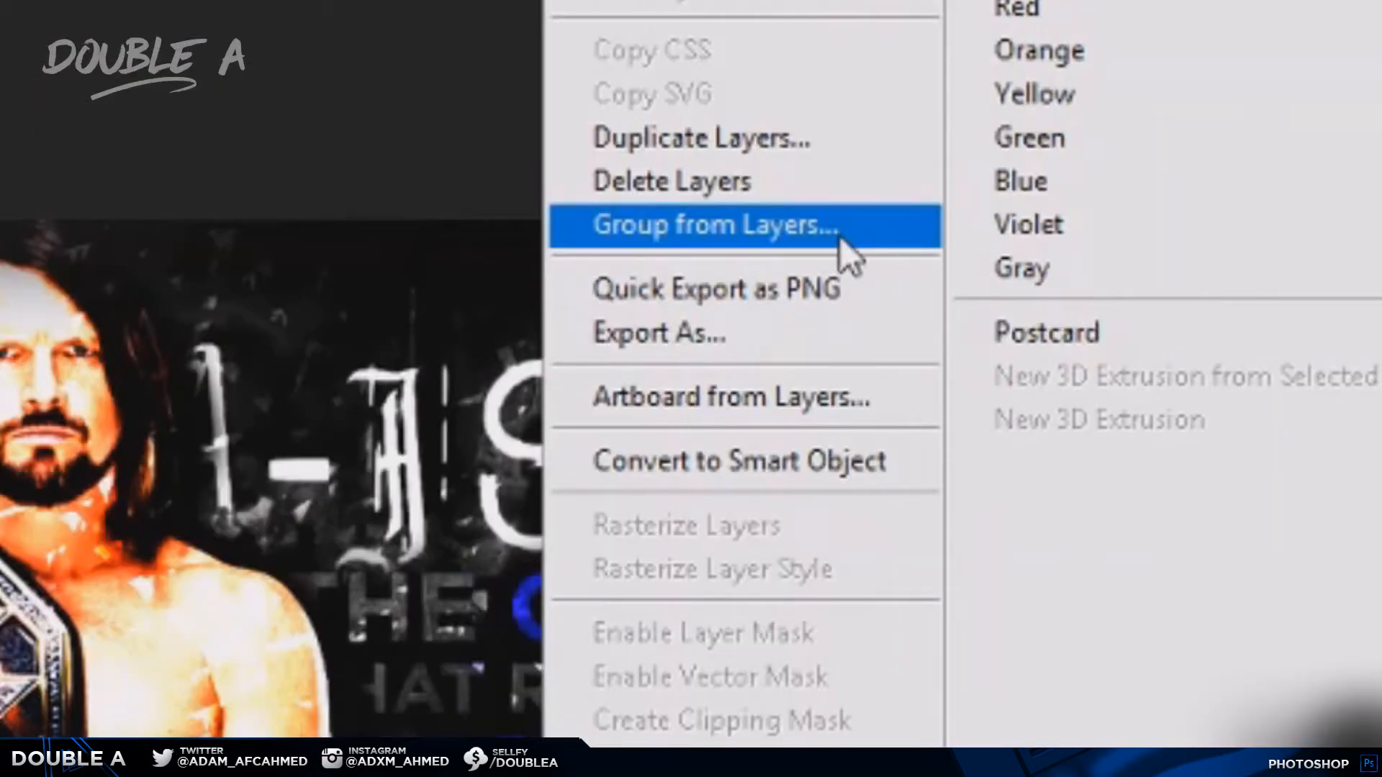
{"action": "left_click", "coordinate": [840, 237]}
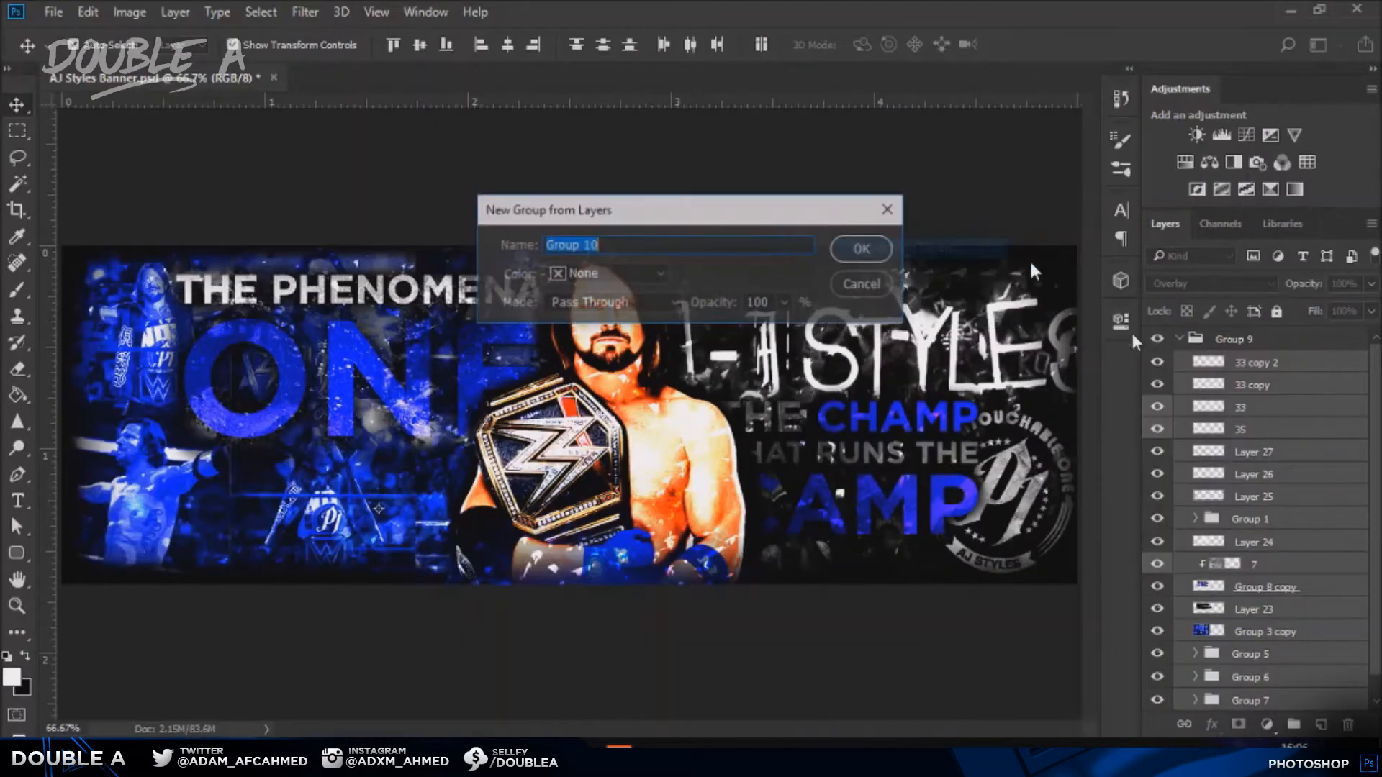
{"action": "left_click", "coordinate": [861, 248]}
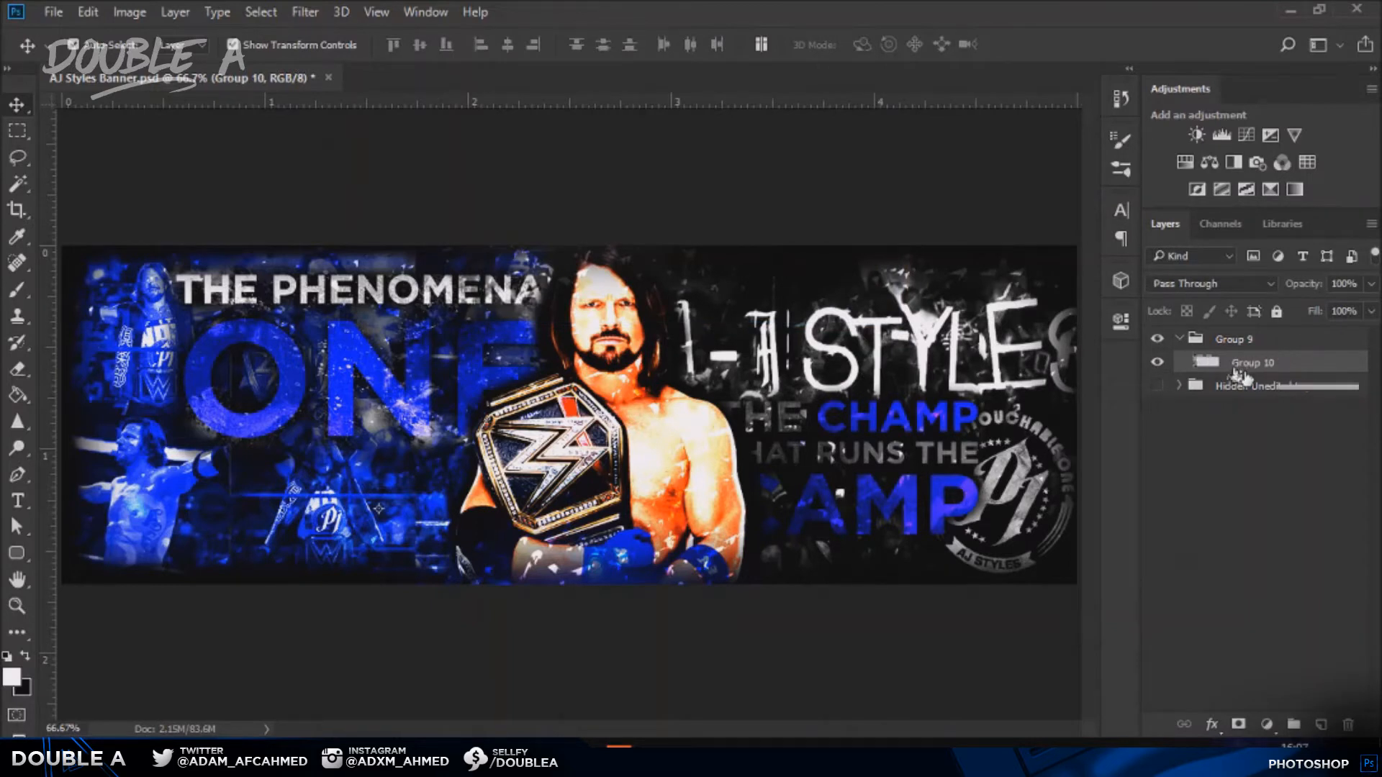
{"action": "left_click", "coordinate": [1179, 339]}
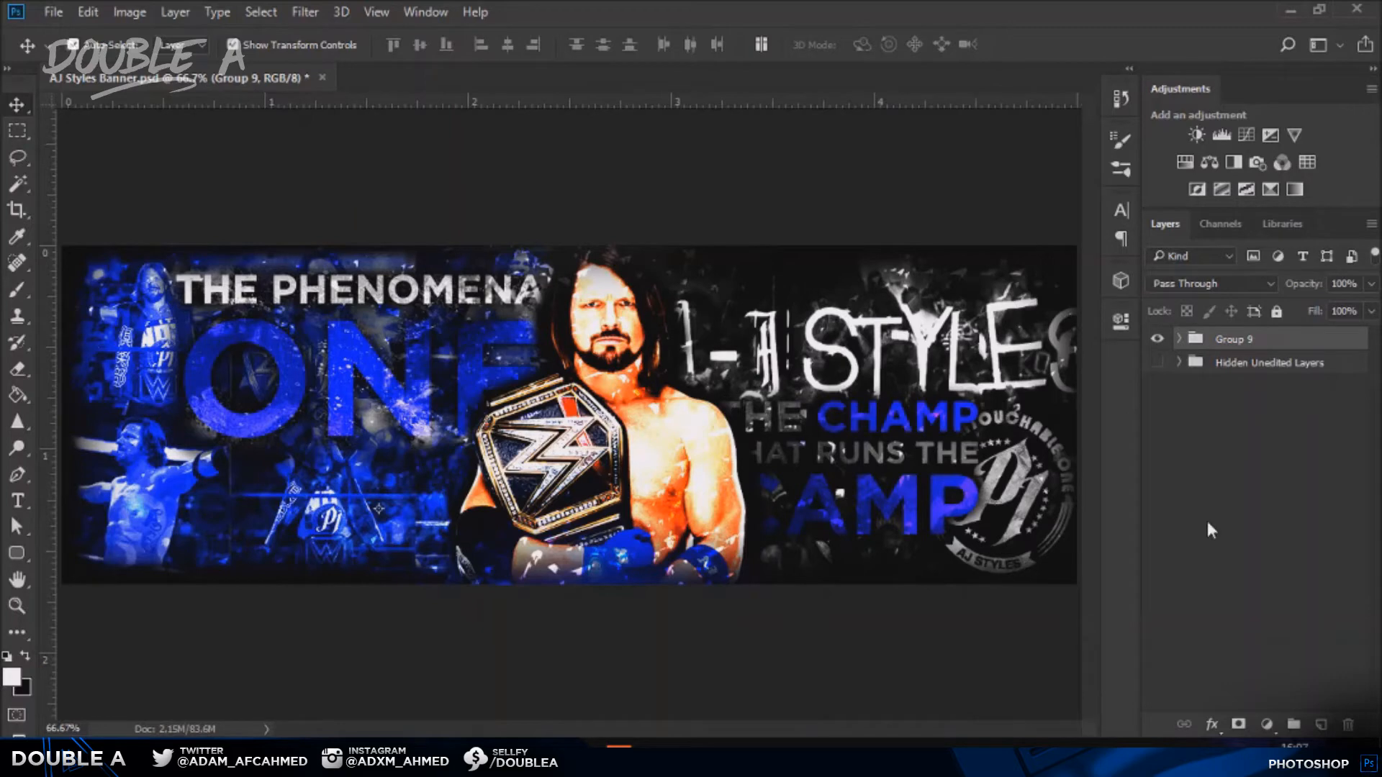
Duplicate Group 9 and merge the copy into a single layer
{"action": "key", "text": "ctrl"}
{"action": "left_click_drag", "start_coordinate": [1216, 345], "coordinate": [1216, 362]}
{"action": "right_click", "coordinate": [1216, 361]}
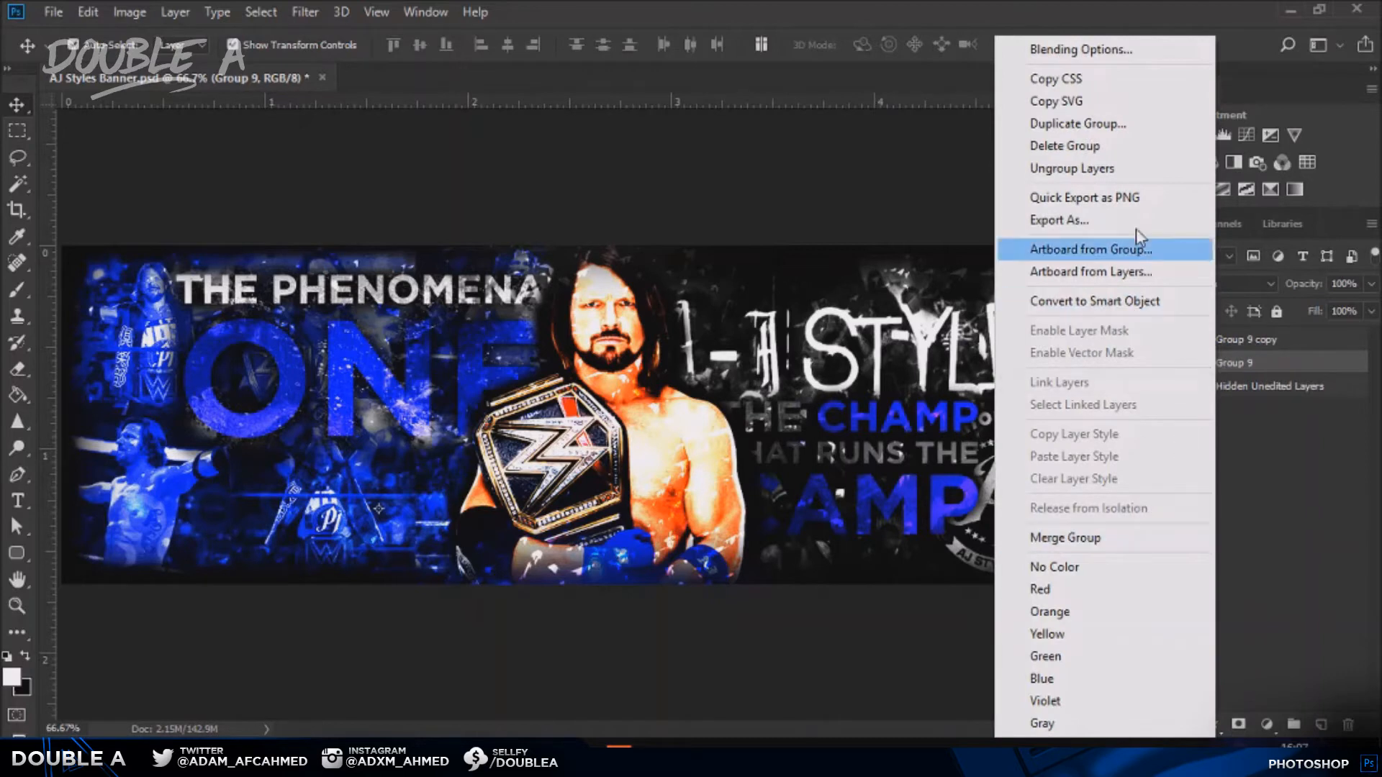
{"action": "left_click", "coordinate": [1111, 126]}
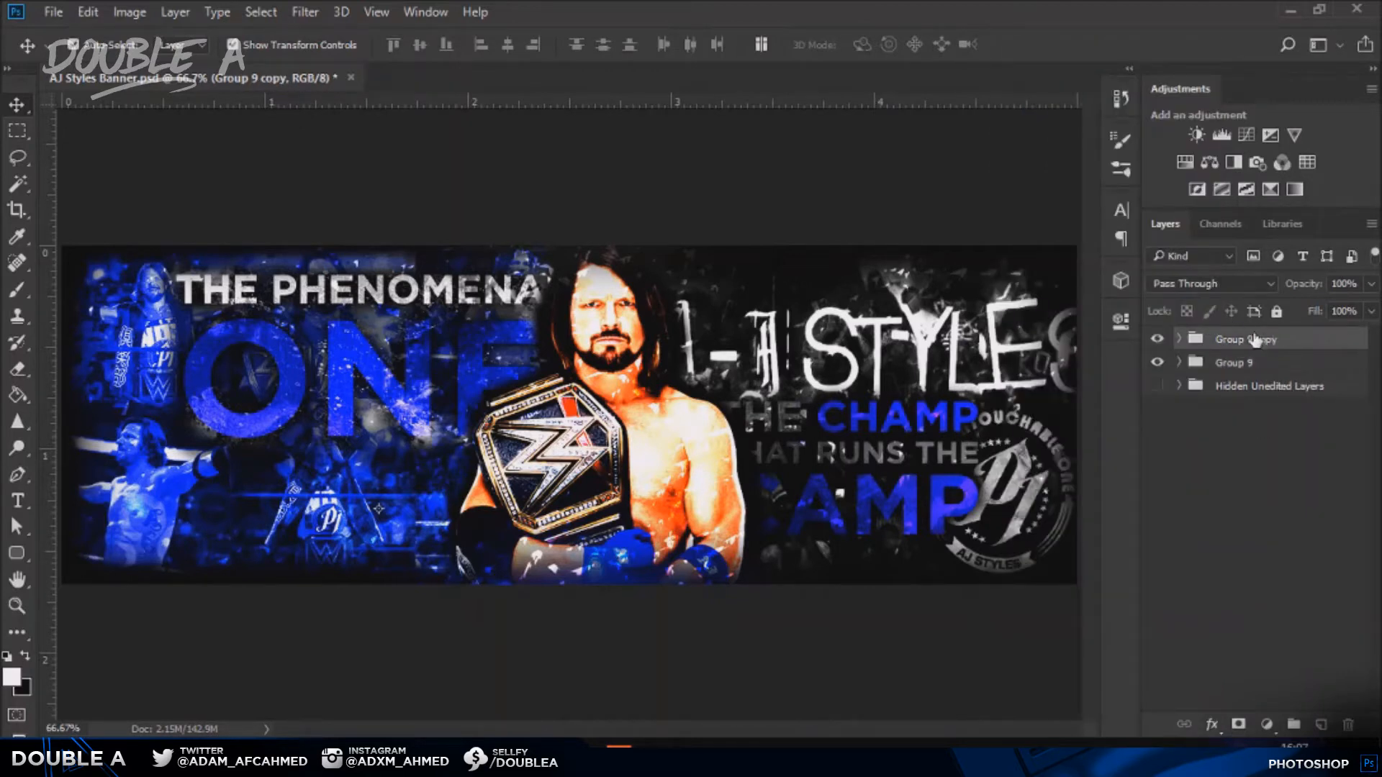
{"action": "right_click", "coordinate": [1252, 339]}
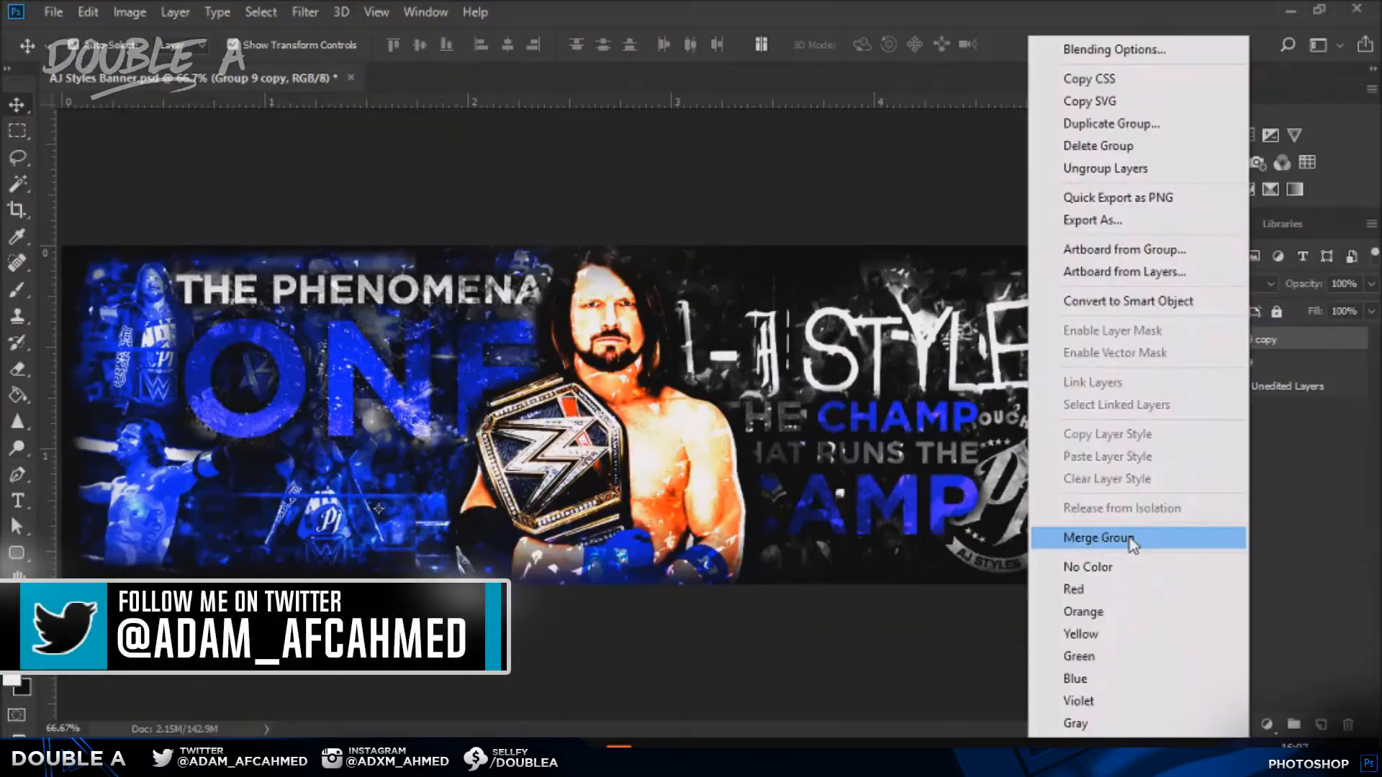
{"action": "left_click", "coordinate": [1130, 538]}
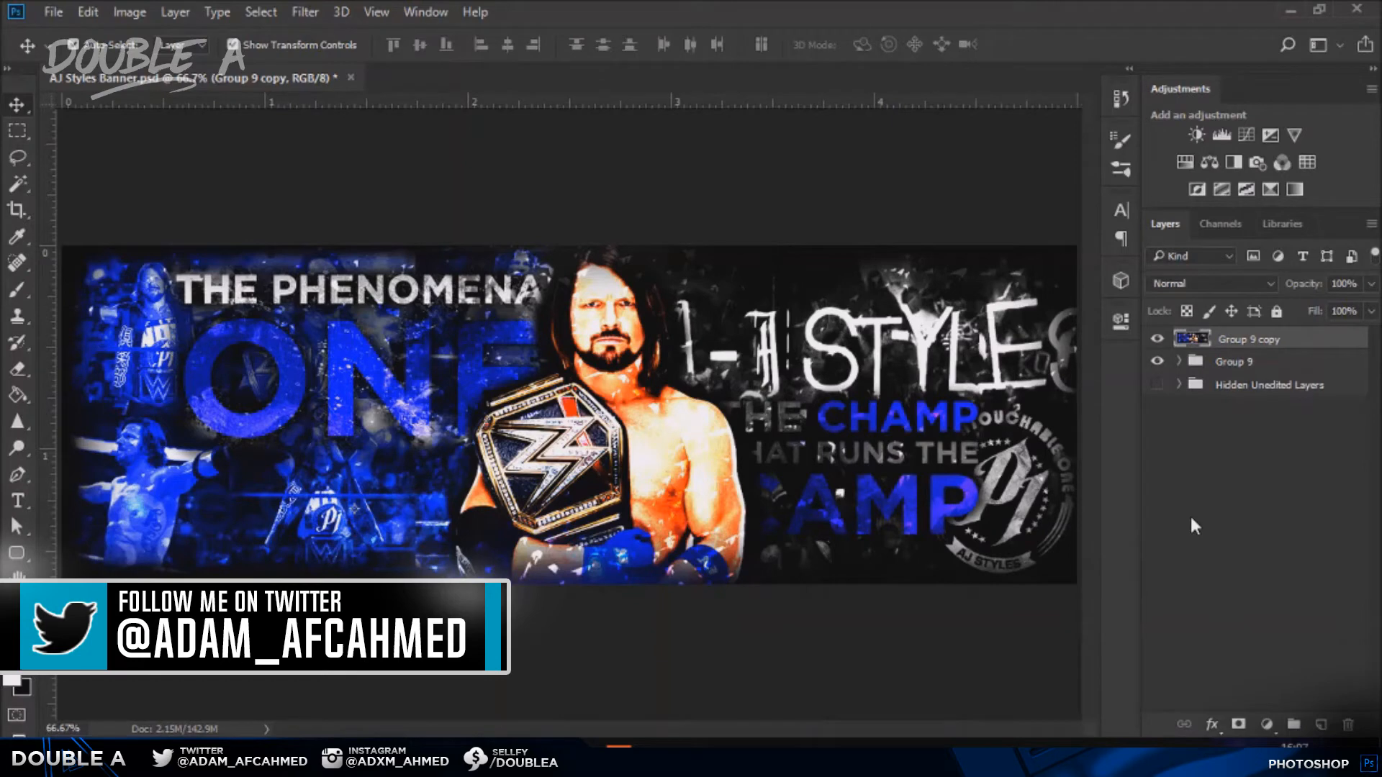
Duplicate the merged banner layer and apply a High Pass filter with a 10.0 pixel radius to the copy
{"action": "key", "text": "ctrl+j"}
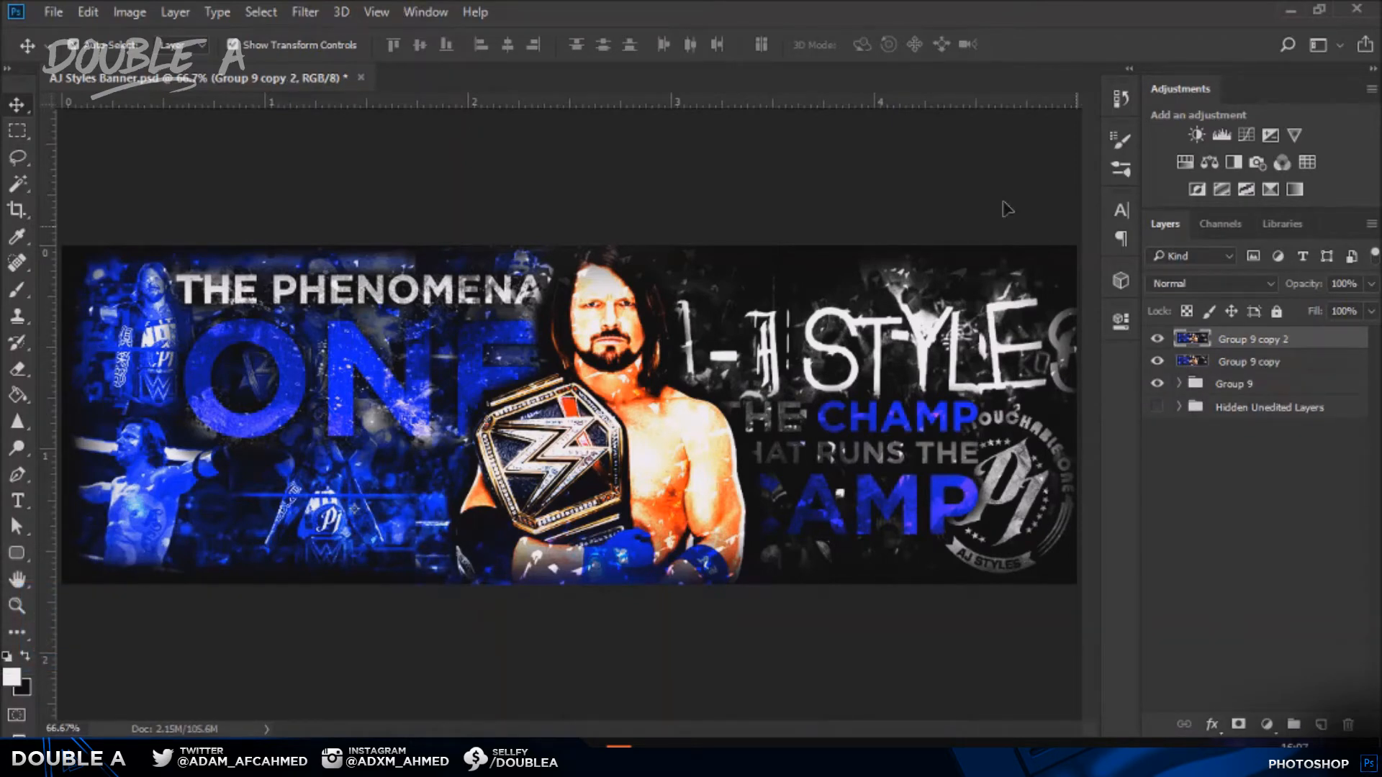
{"action": "left_click", "coordinate": [306, 12]}
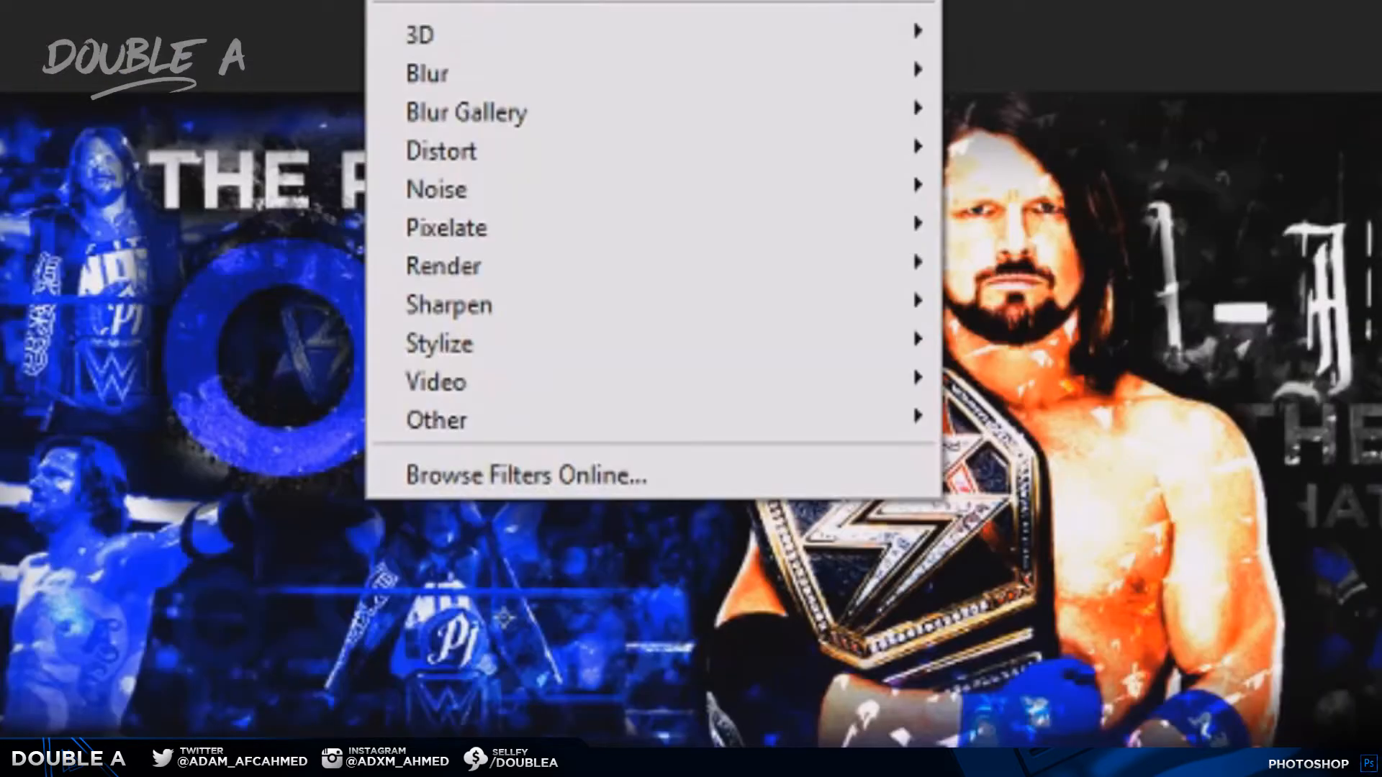
{"action": "mouse_move", "coordinate": [438, 421]}
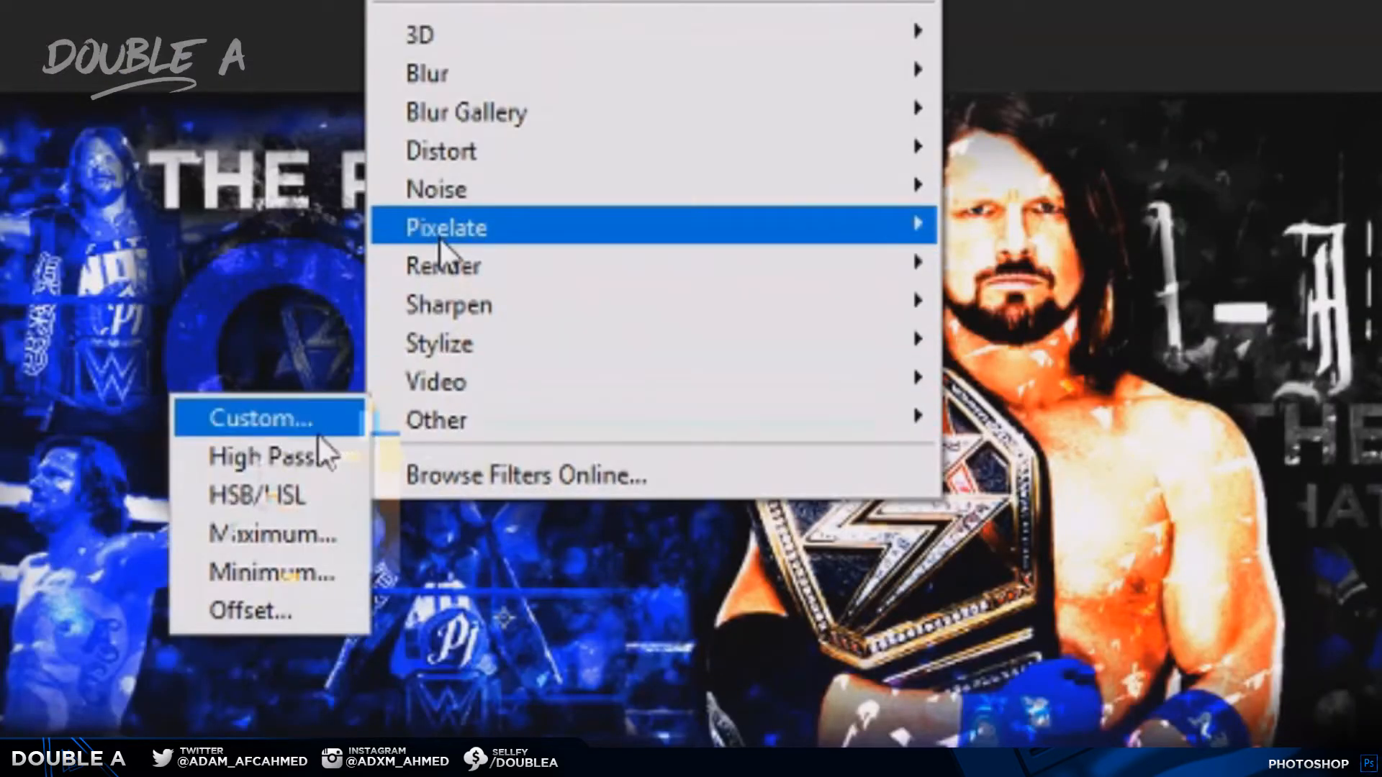
{"action": "left_click", "coordinate": [281, 458]}
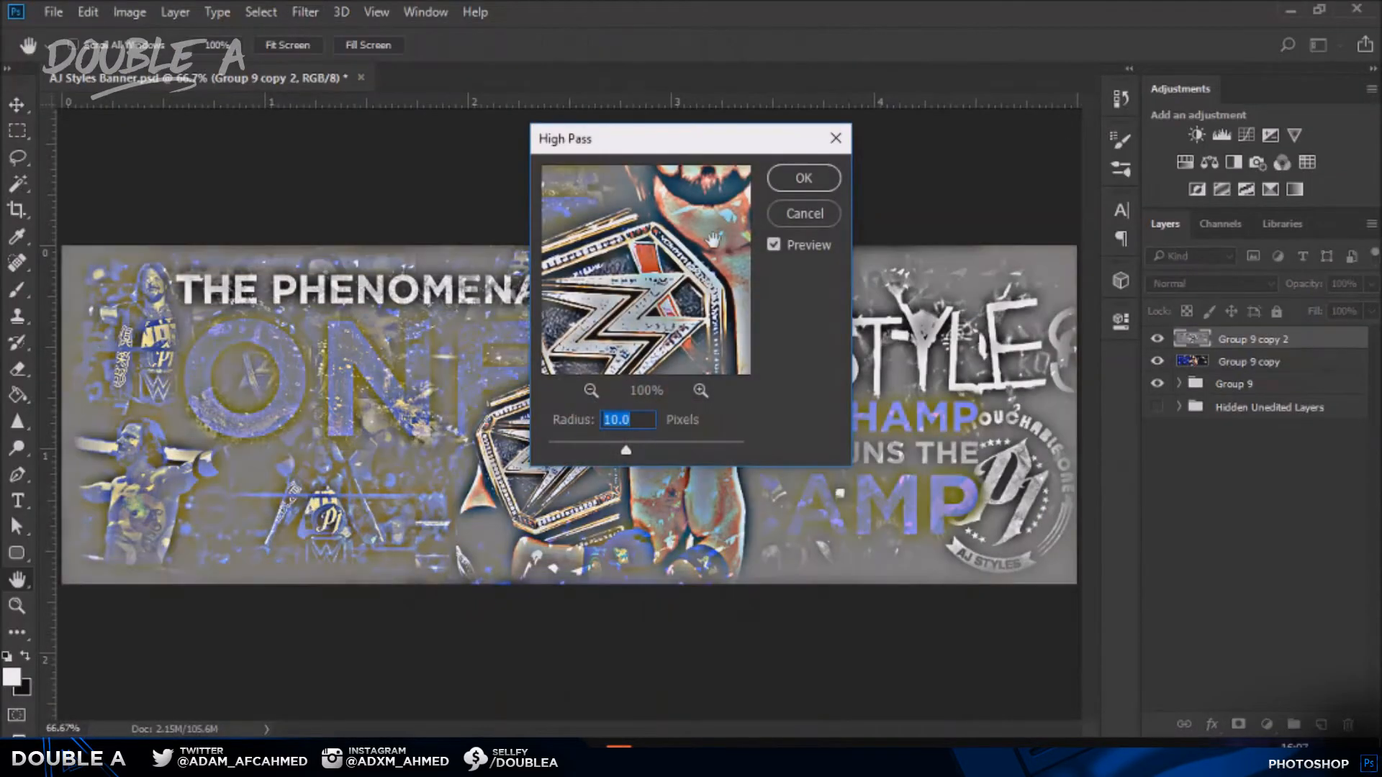
{"action": "left_click", "coordinate": [812, 183]}
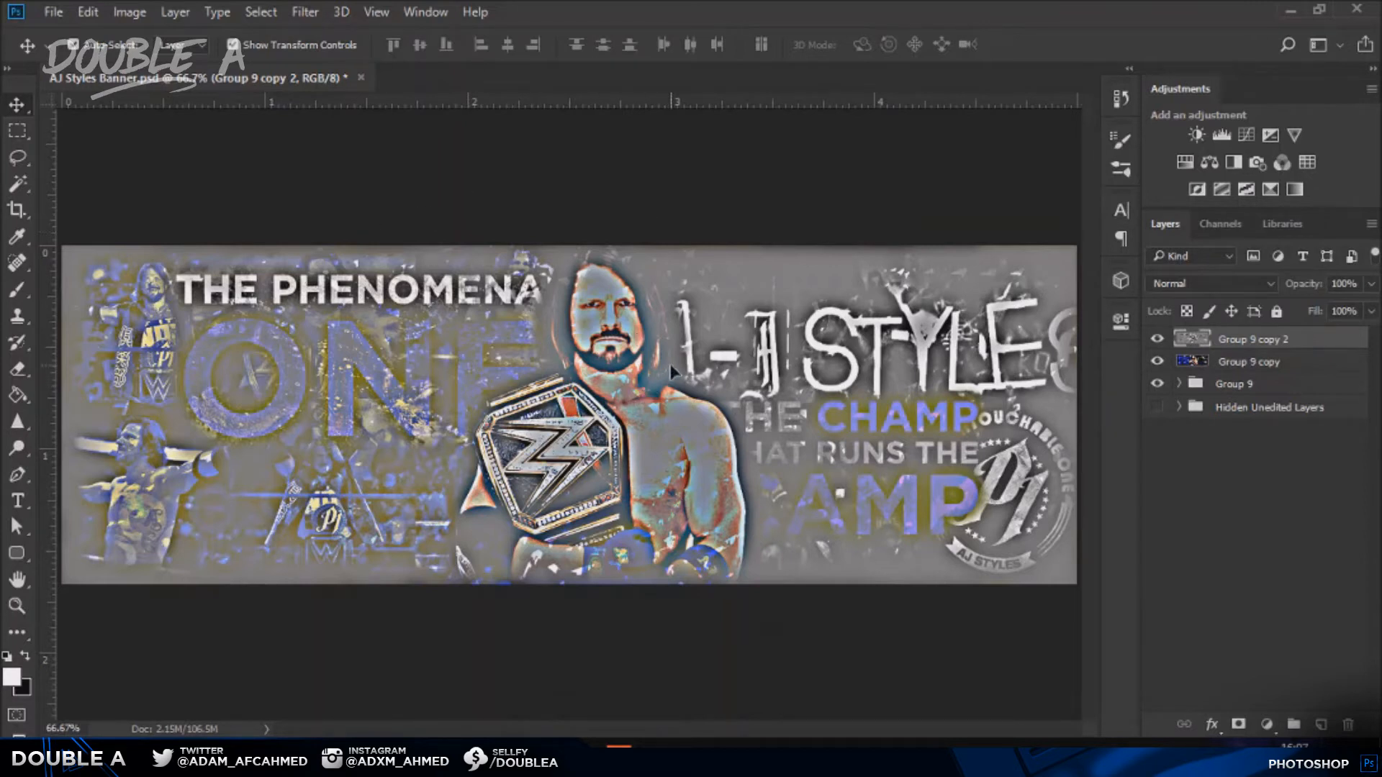
Set the High Pass layer's blend mode to Overlay and compare the banner with the layer hidden and shown
{"action": "left_click", "coordinate": [1185, 283]}
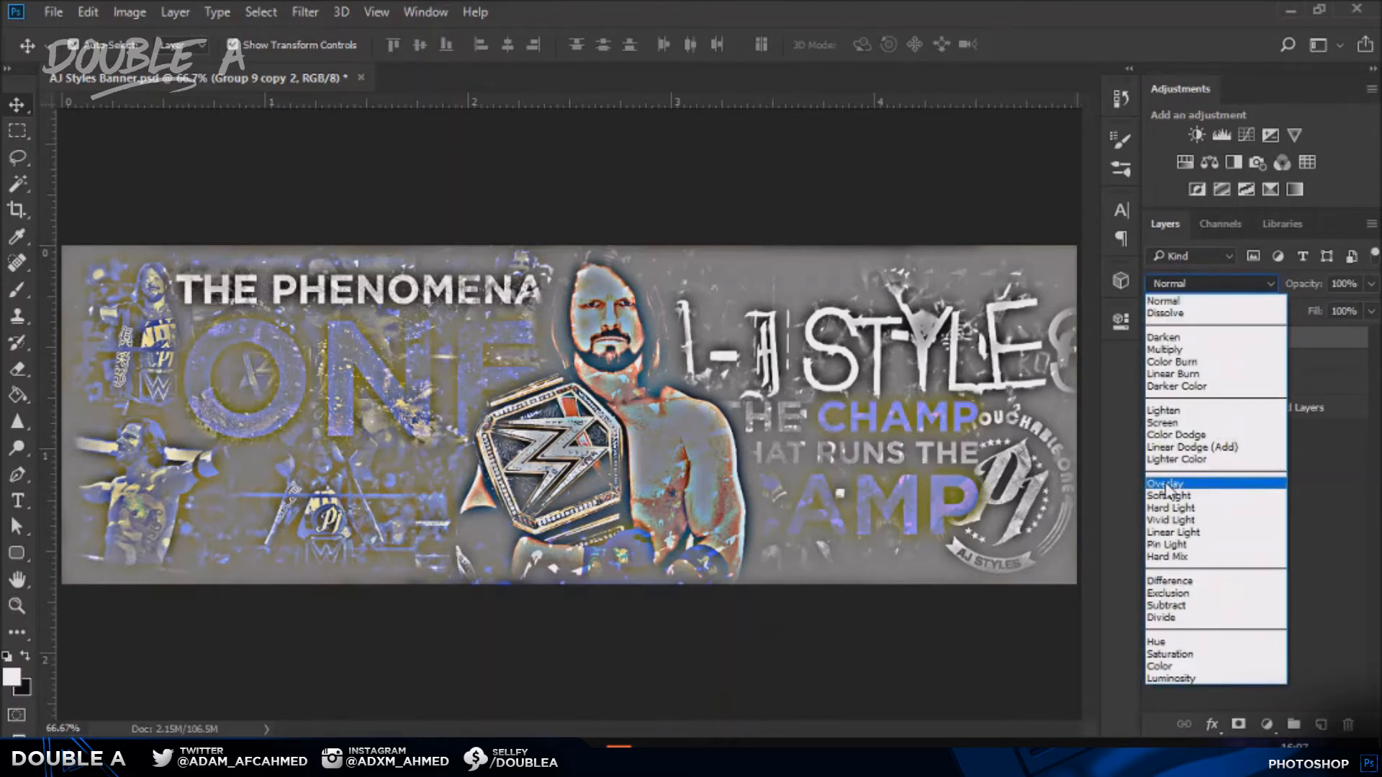
{"action": "left_click", "coordinate": [1166, 478]}
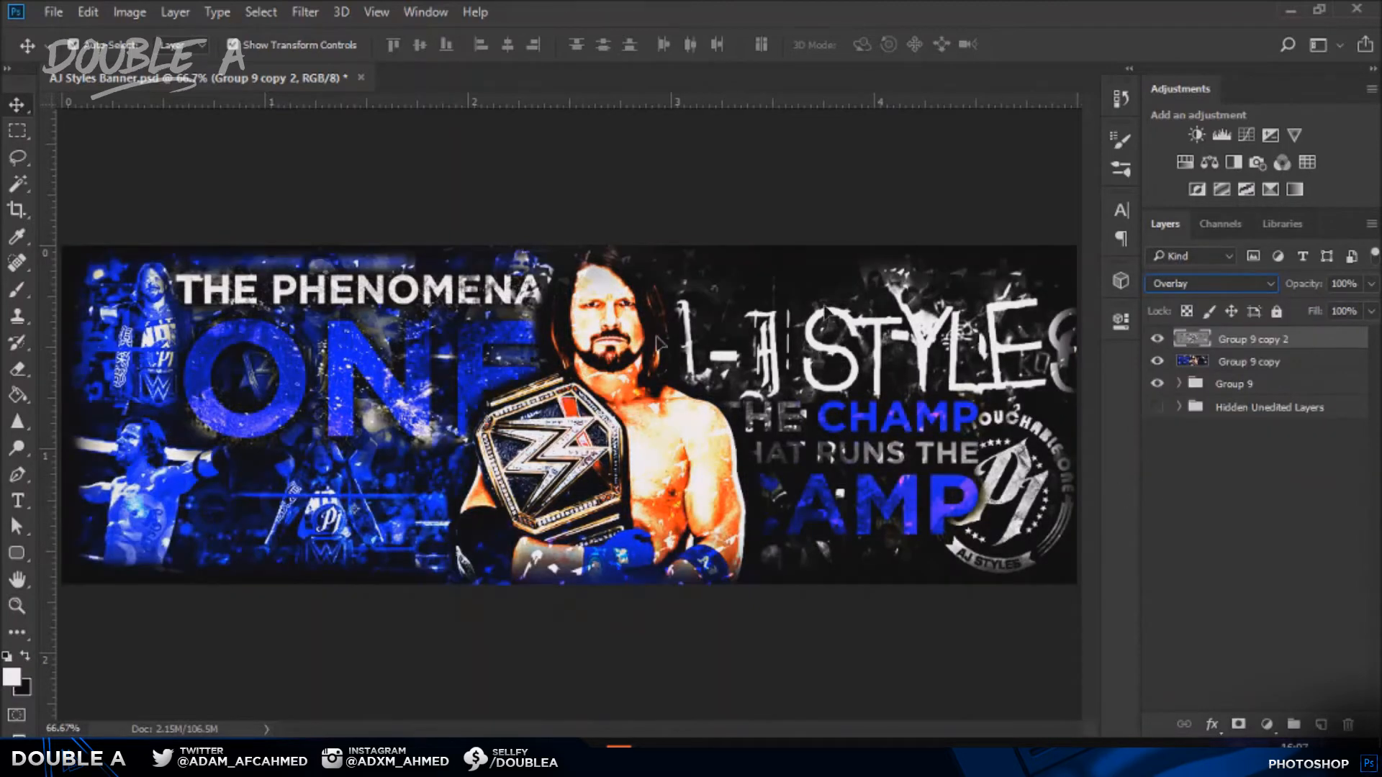
{"action": "left_click", "coordinate": [1156, 340]}
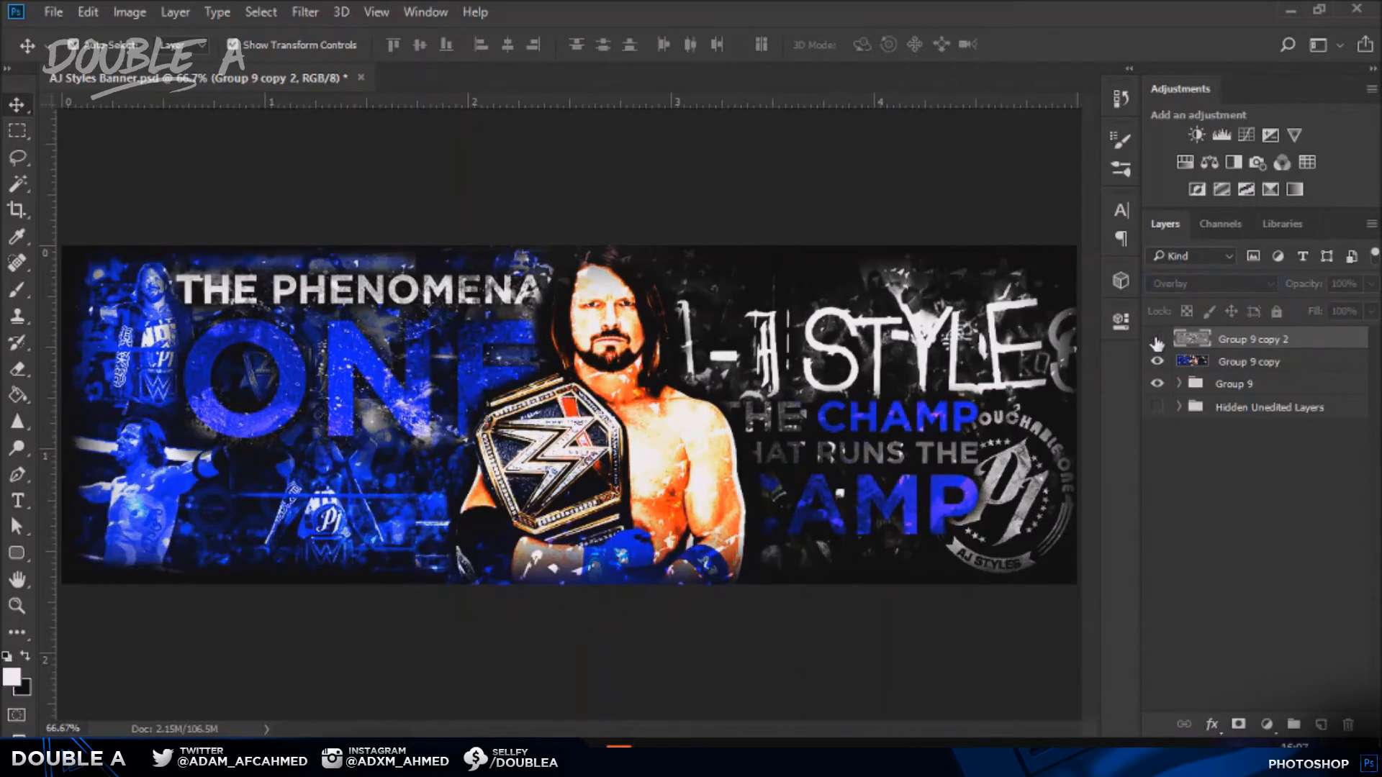
{"action": "left_click", "coordinate": [1157, 340]}
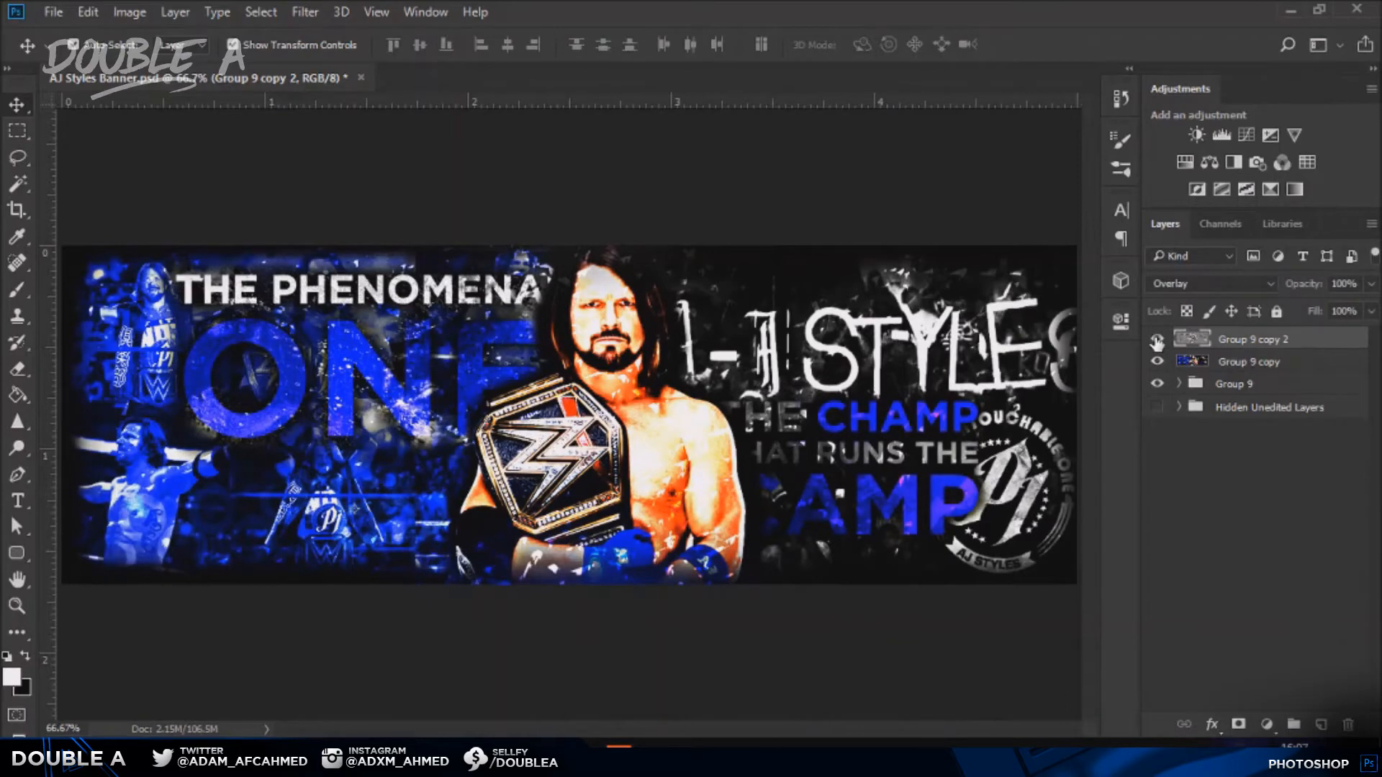
{"action": "left_click", "coordinate": [1157, 339]}
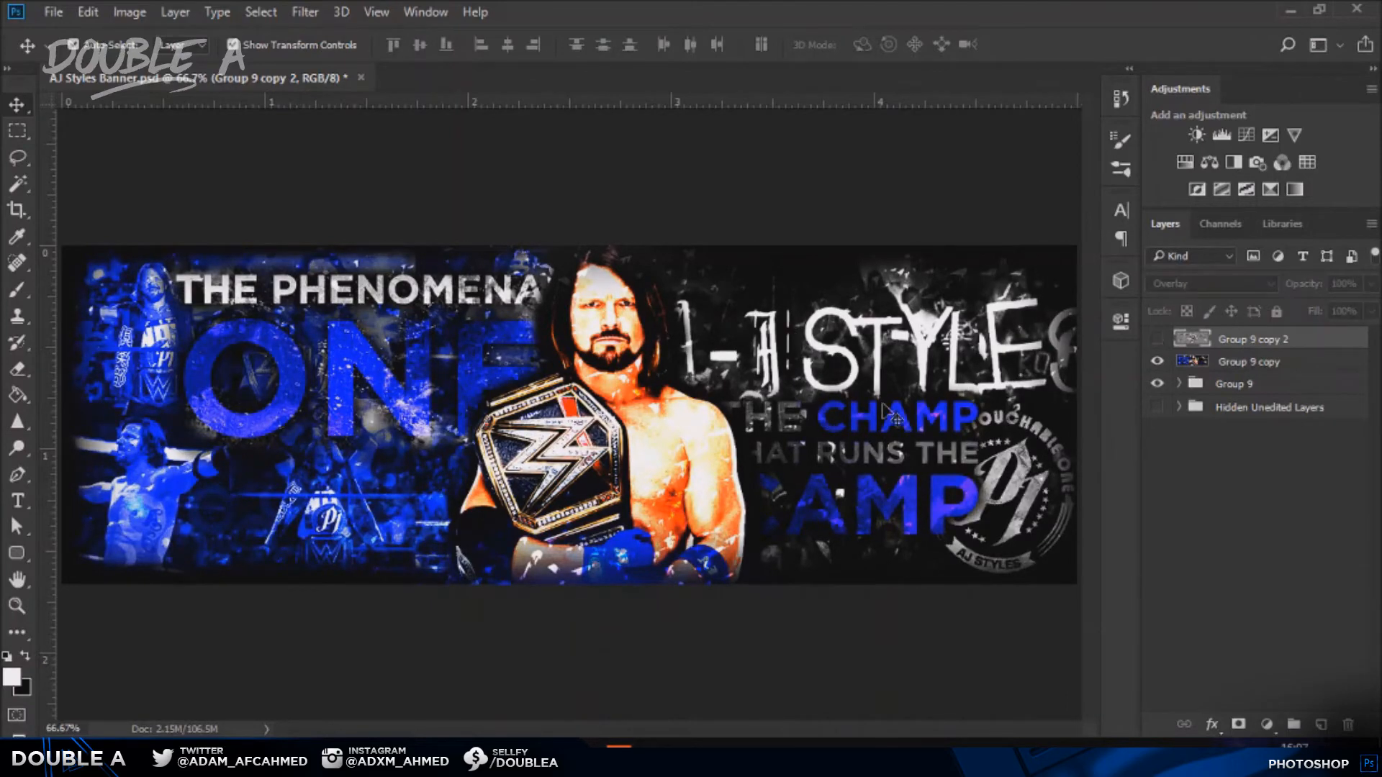
{"action": "left_click", "coordinate": [1156, 339]}
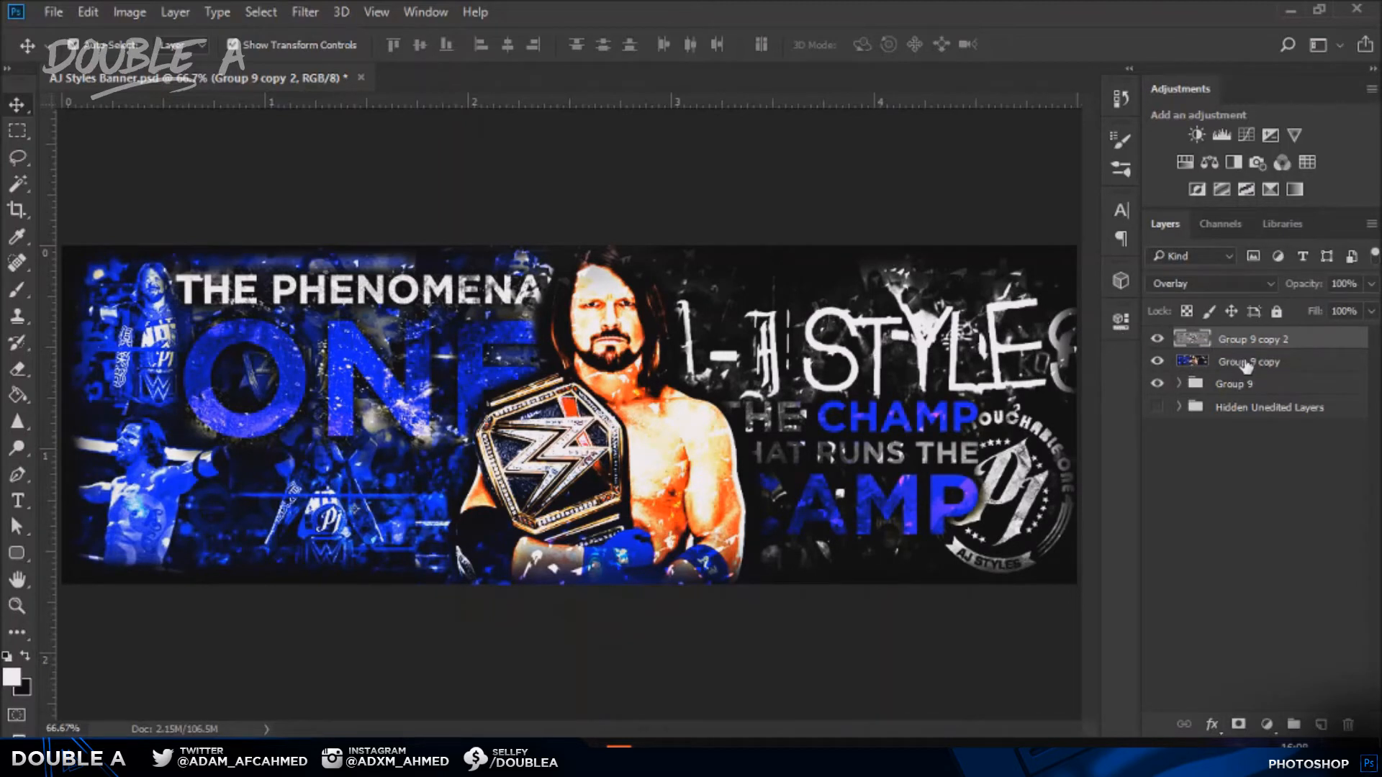
Group the High Pass layer with the merged layer beneath it, and merge a duplicate of that group into one layer
{"action": "left_click", "coordinate": [1217, 360], "text": "shift"}
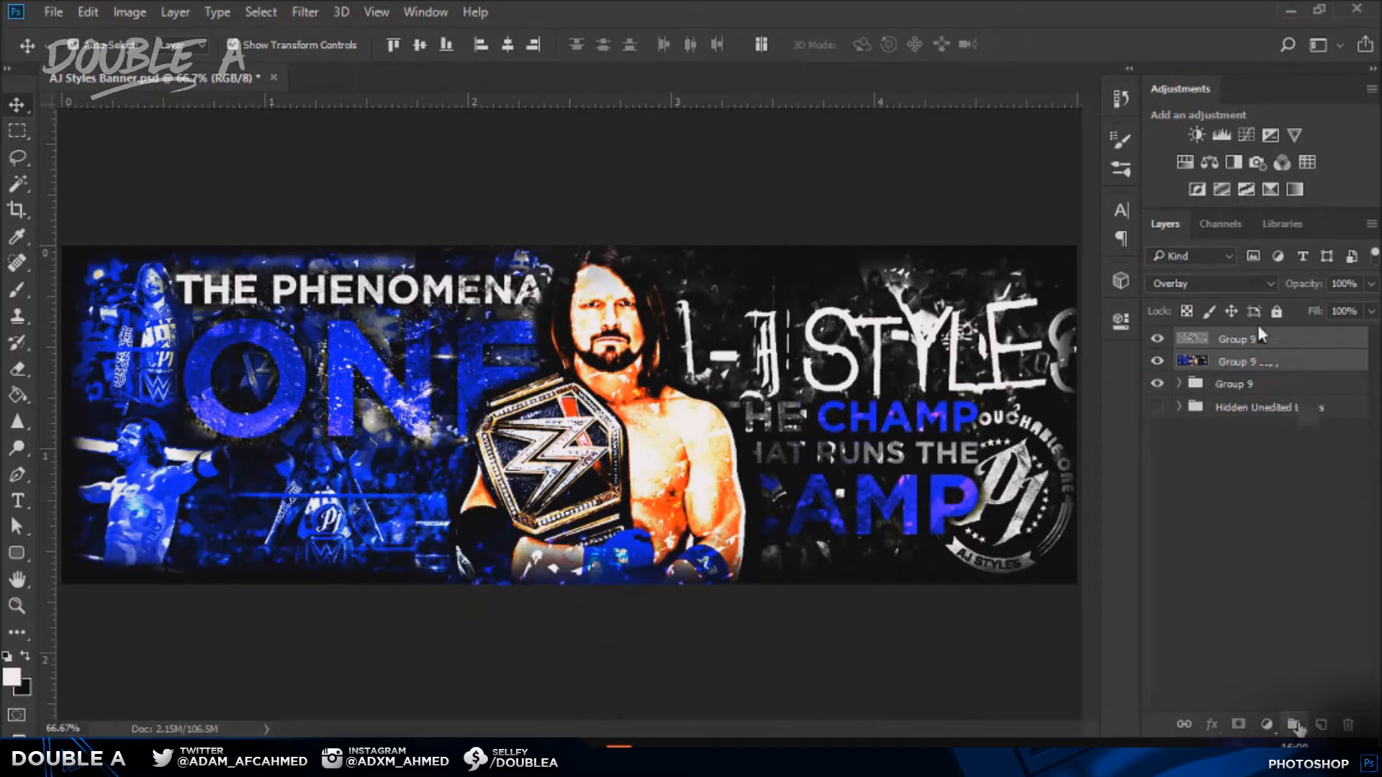
{"action": "key", "text": "ctrl+g"}
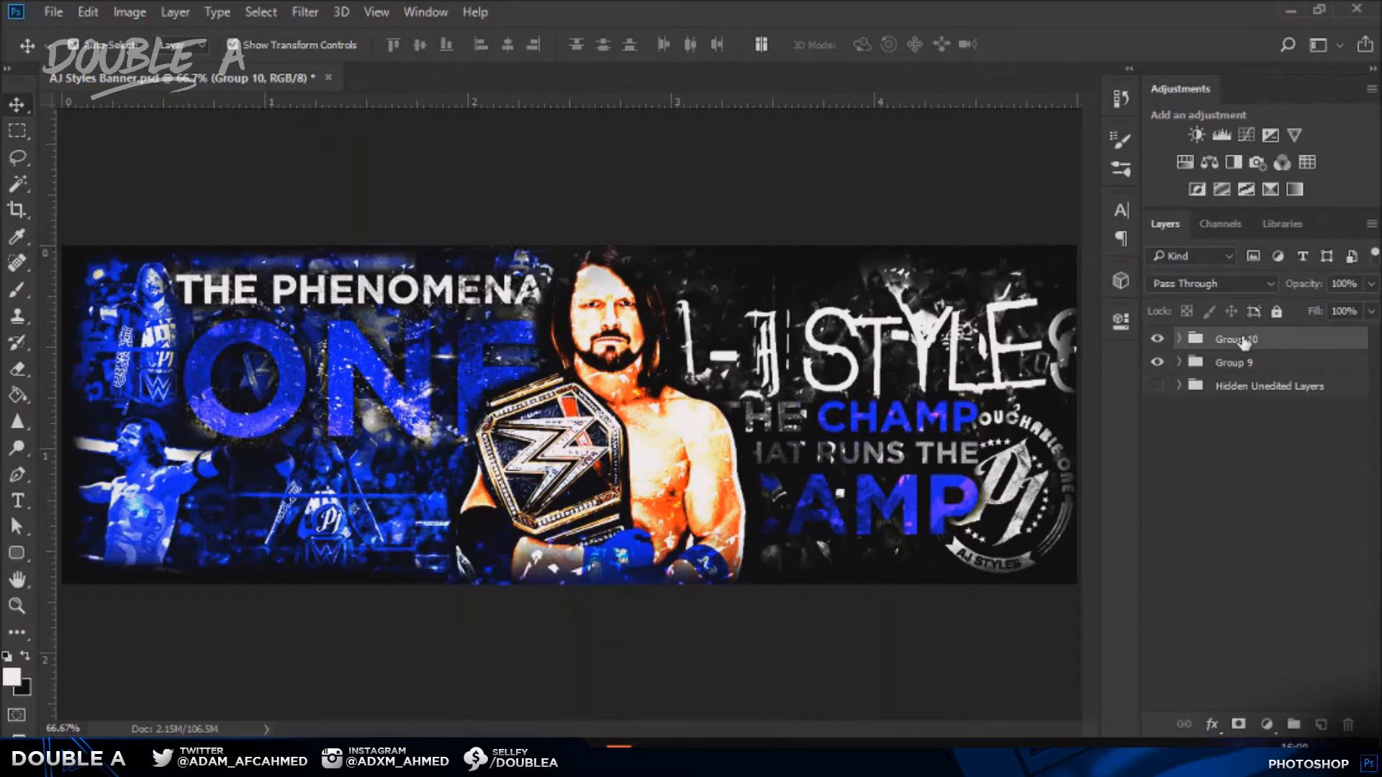
{"action": "key", "text": "ctrl+j"}
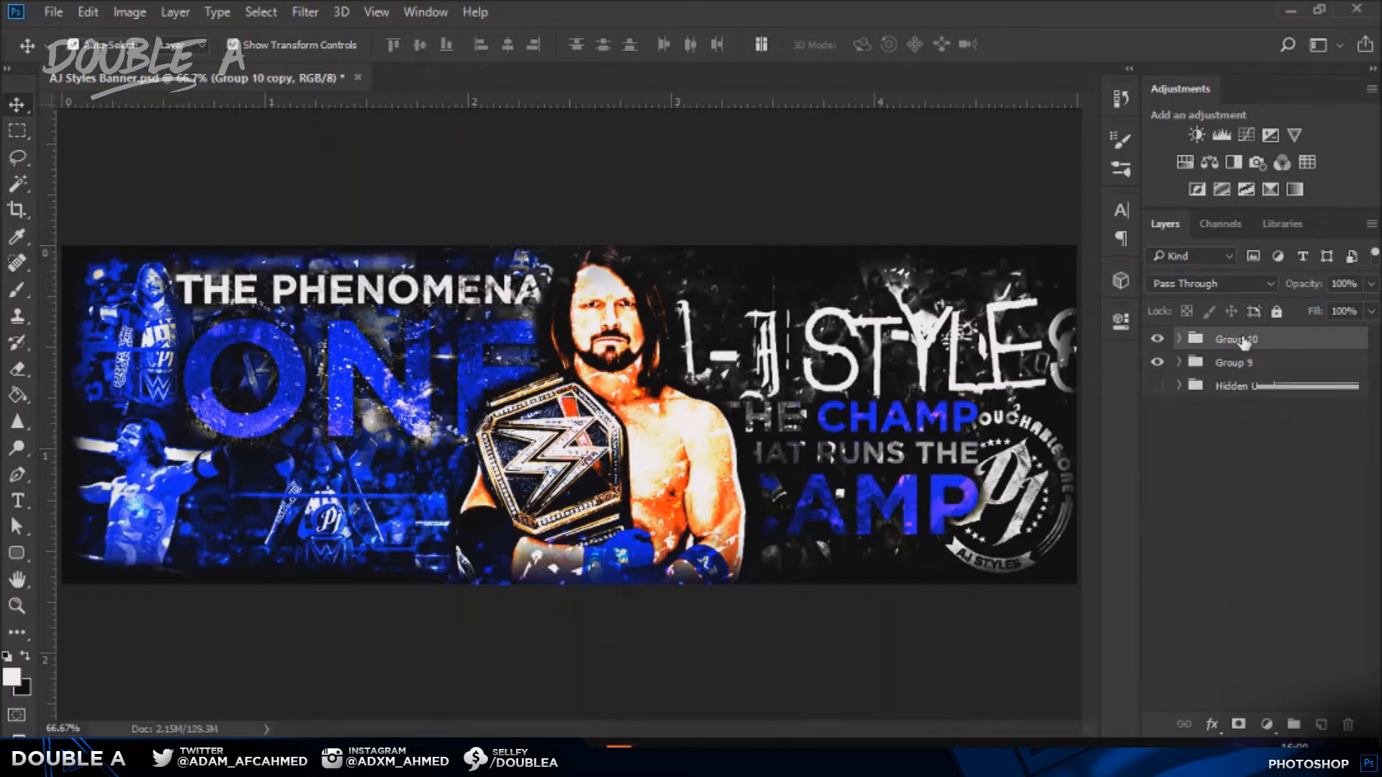
{"action": "right_click", "coordinate": [1244, 342]}
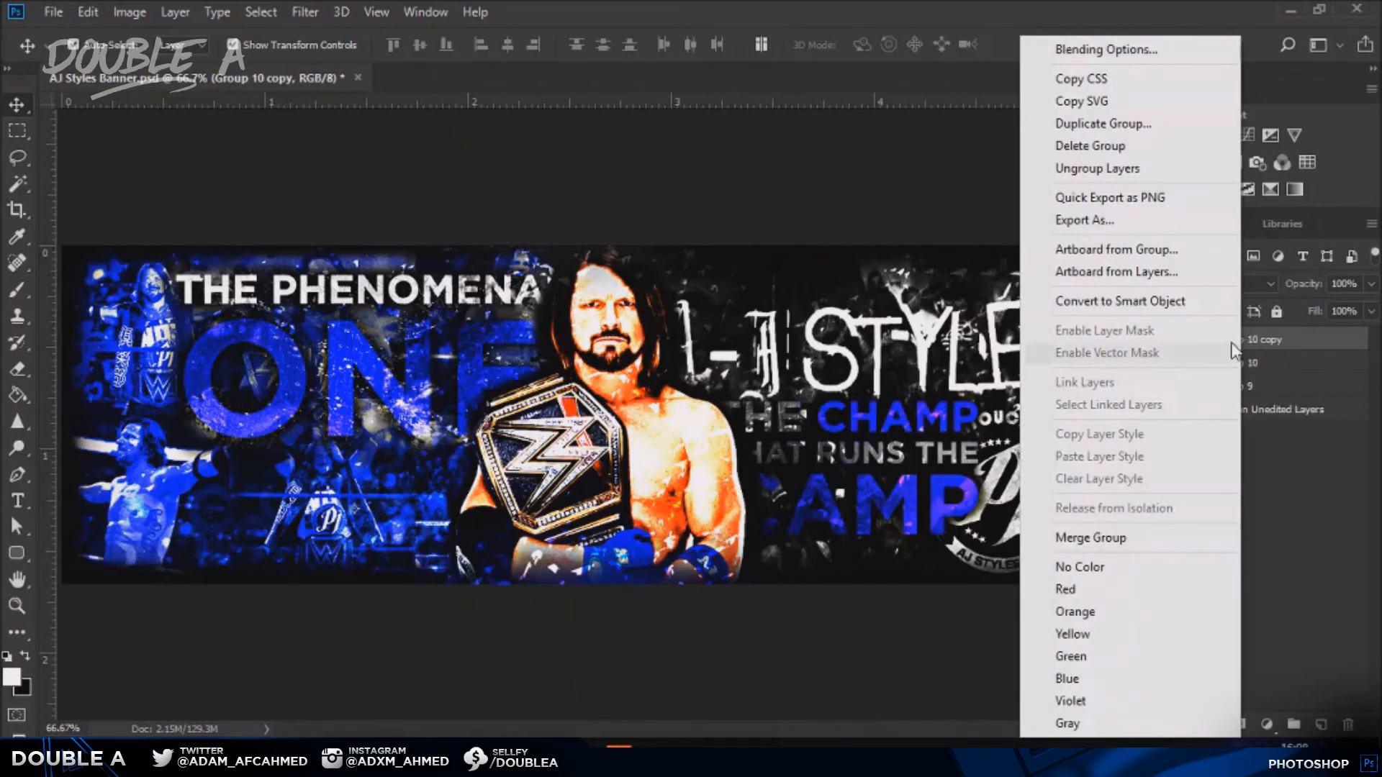
{"action": "left_click", "coordinate": [1127, 538]}
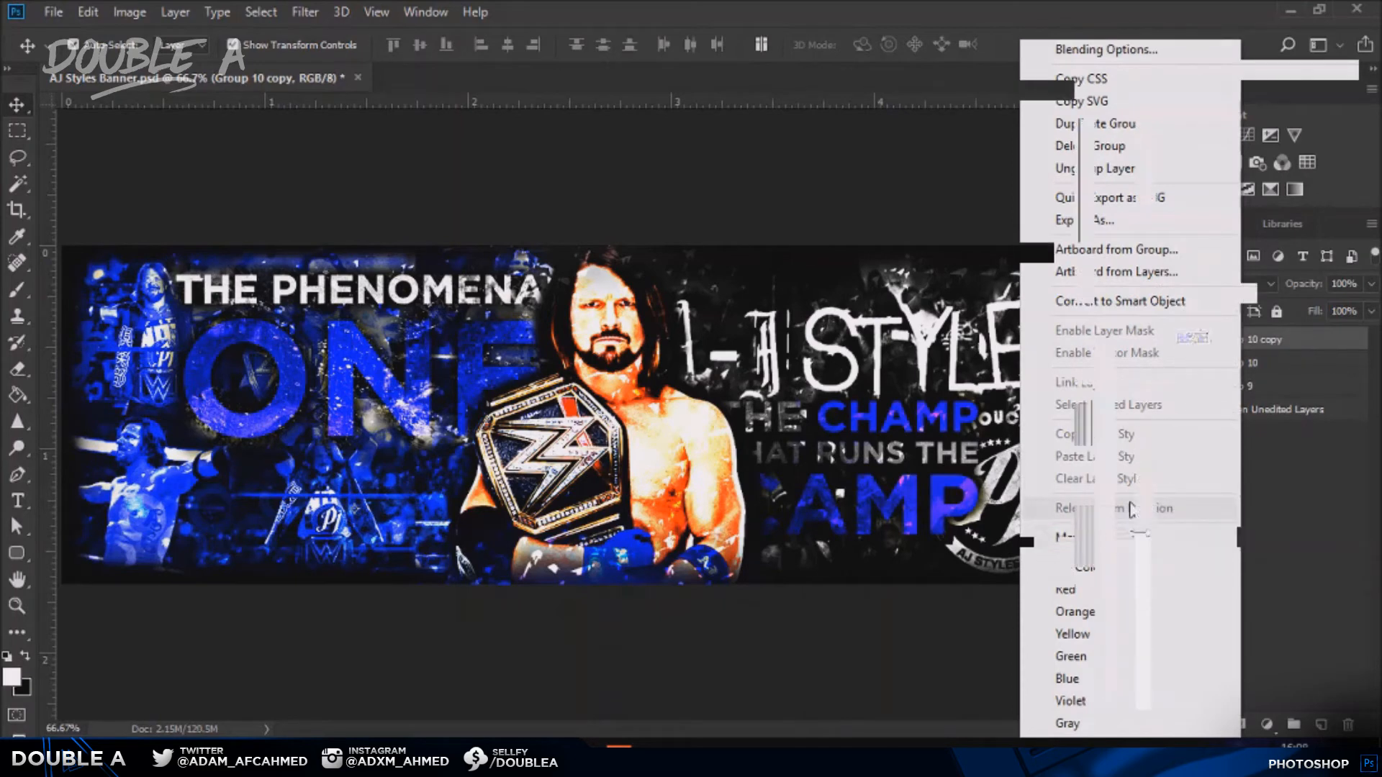
Duplicate the merged Group 10 copy layer and turn off the G and B channels in the duplicate's blending options
{"action": "key", "text": "ctrl"}
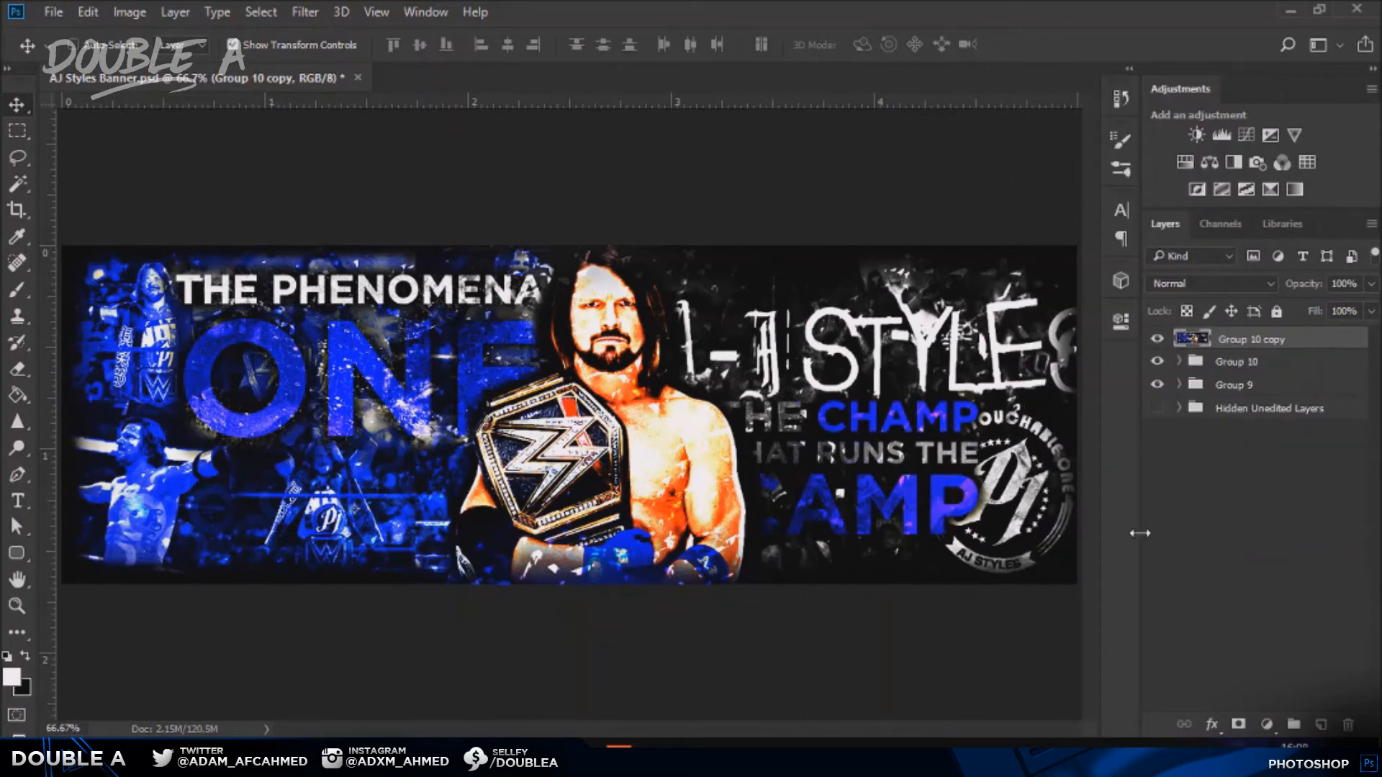
{"action": "key", "text": "ctrl+j"}
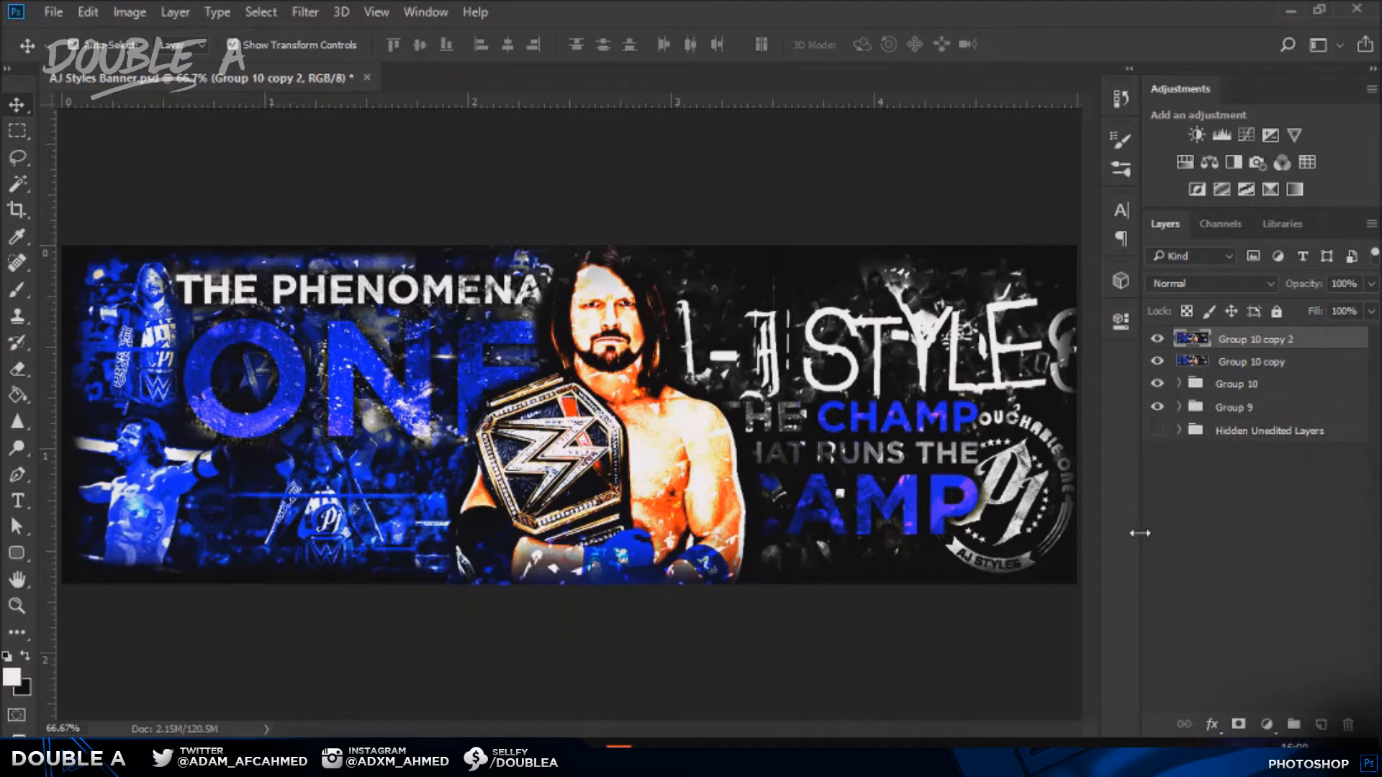
{"action": "right_click", "coordinate": [1252, 338]}
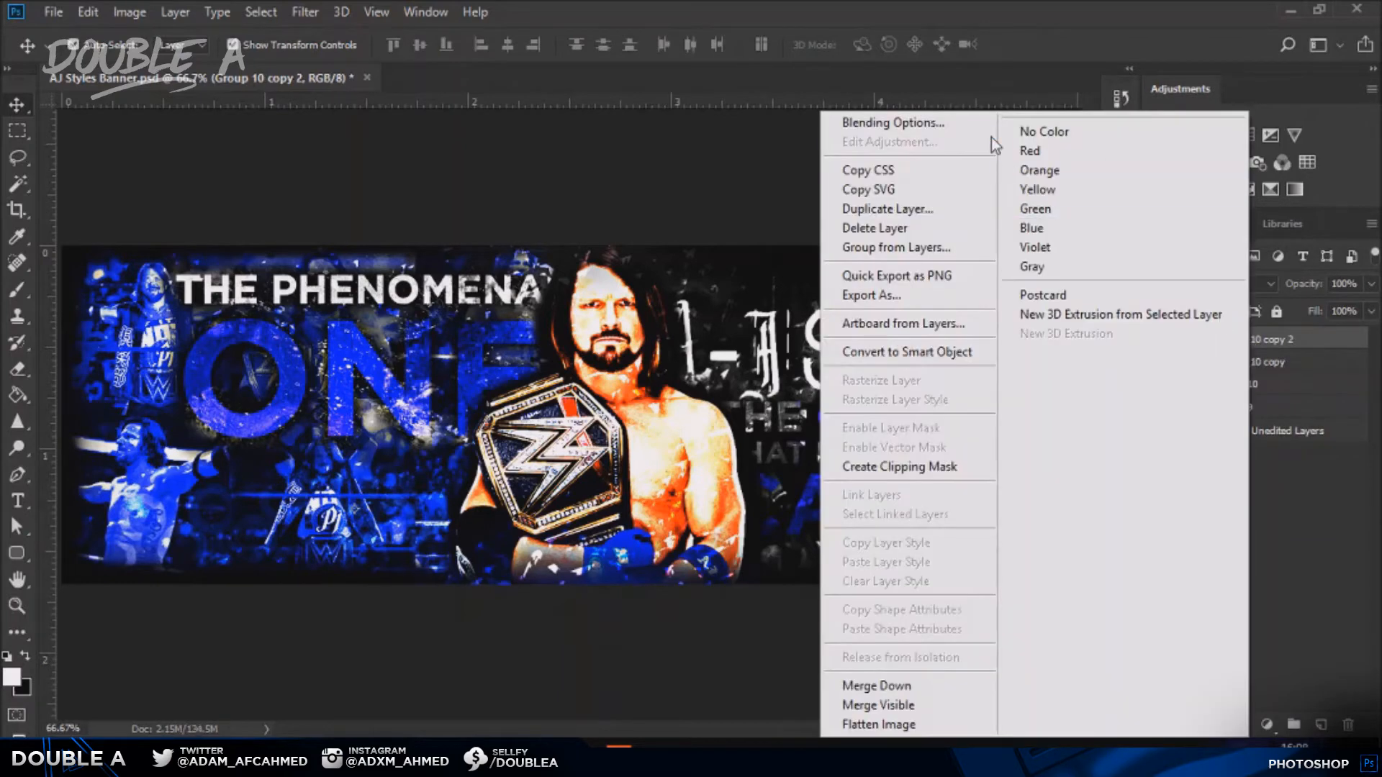
{"action": "left_click", "coordinate": [977, 132]}
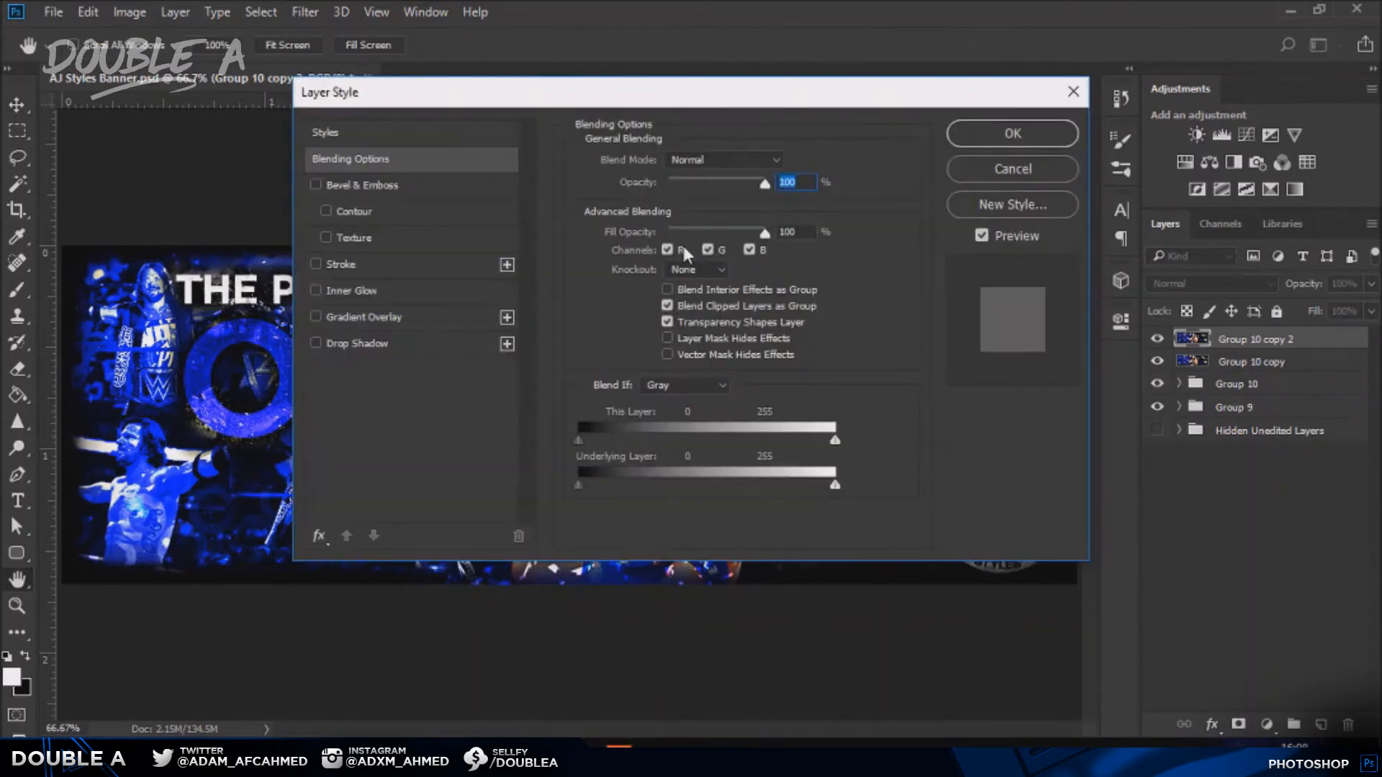
{"action": "left_click", "coordinate": [711, 249]}
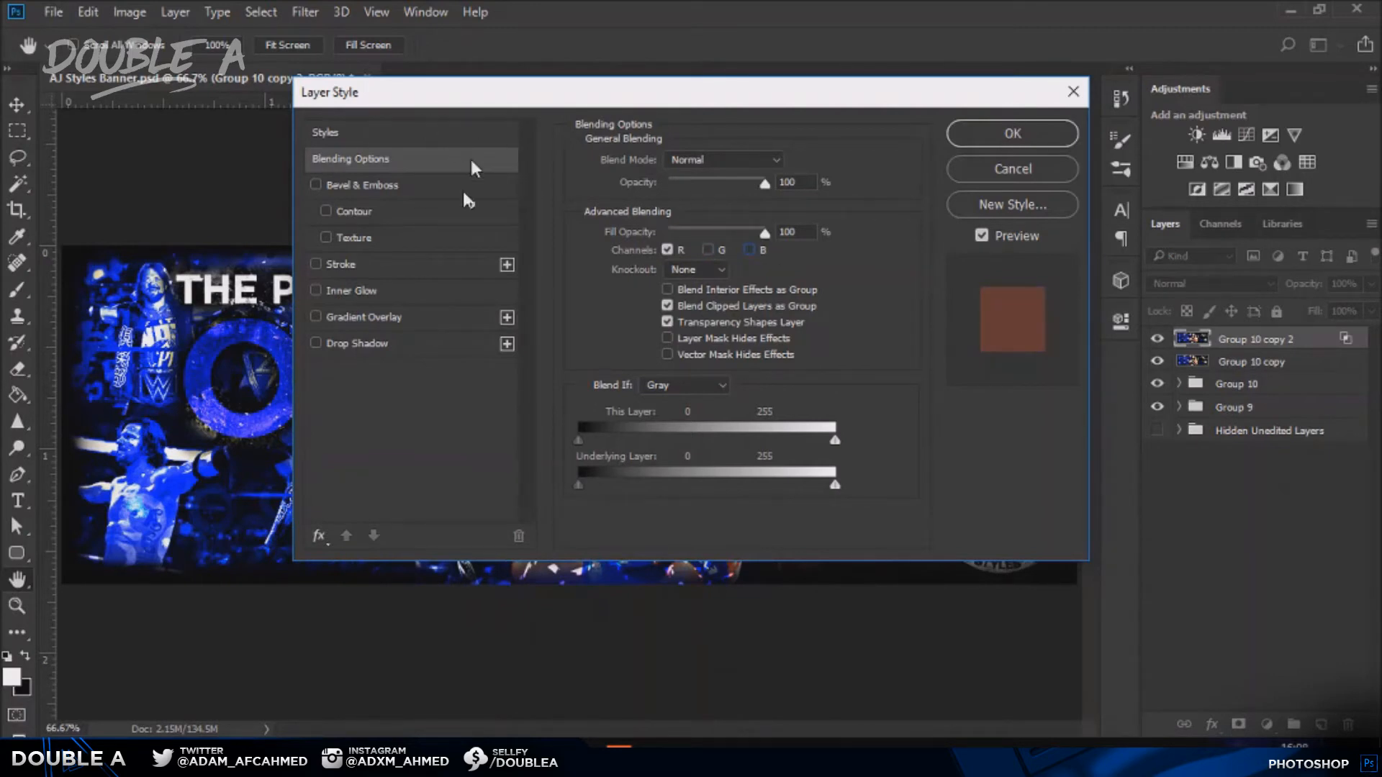
{"action": "left_click", "coordinate": [1038, 135]}
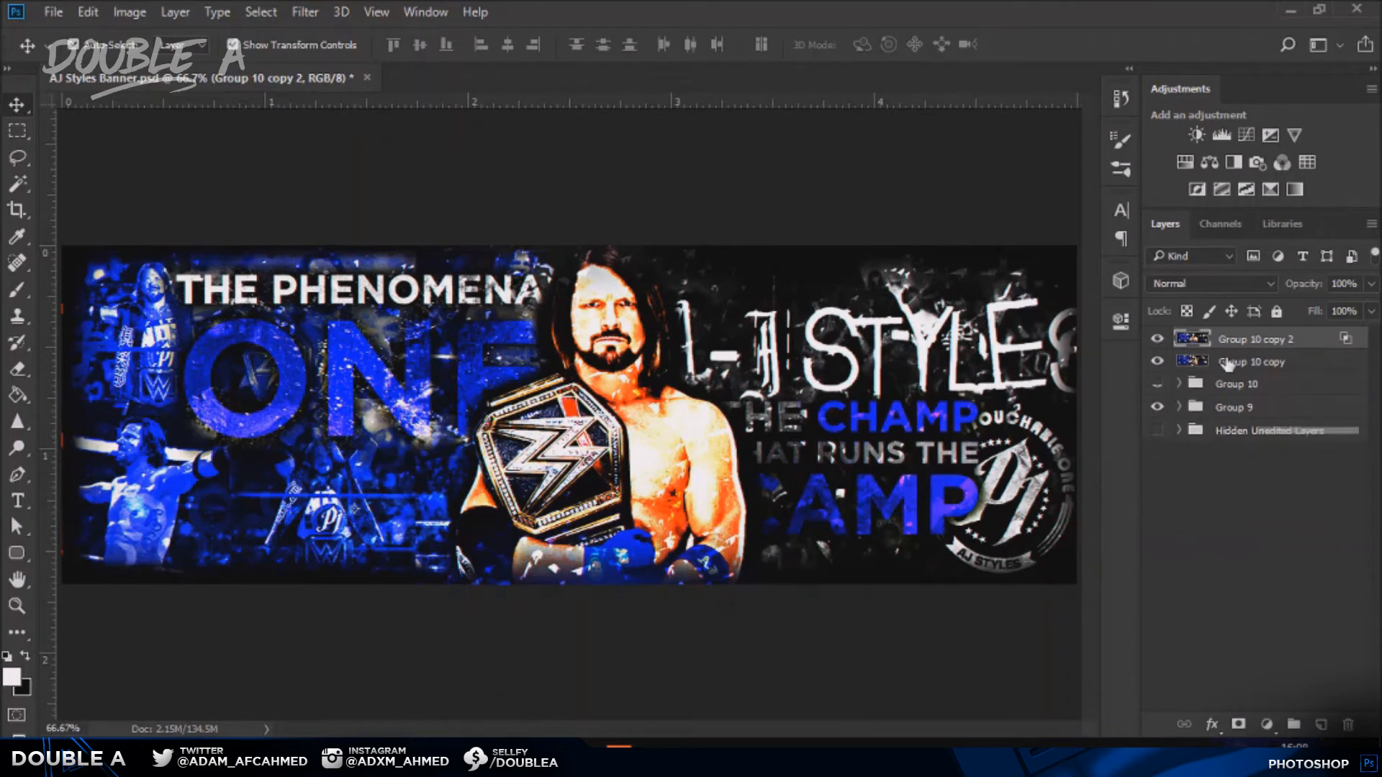
Duplicate the Group 10 copy 2 layer and set the duplicate's blending options to the G channel only
{"action": "key", "text": "ctrl+j"}
{"action": "right_click", "coordinate": [1275, 338]}
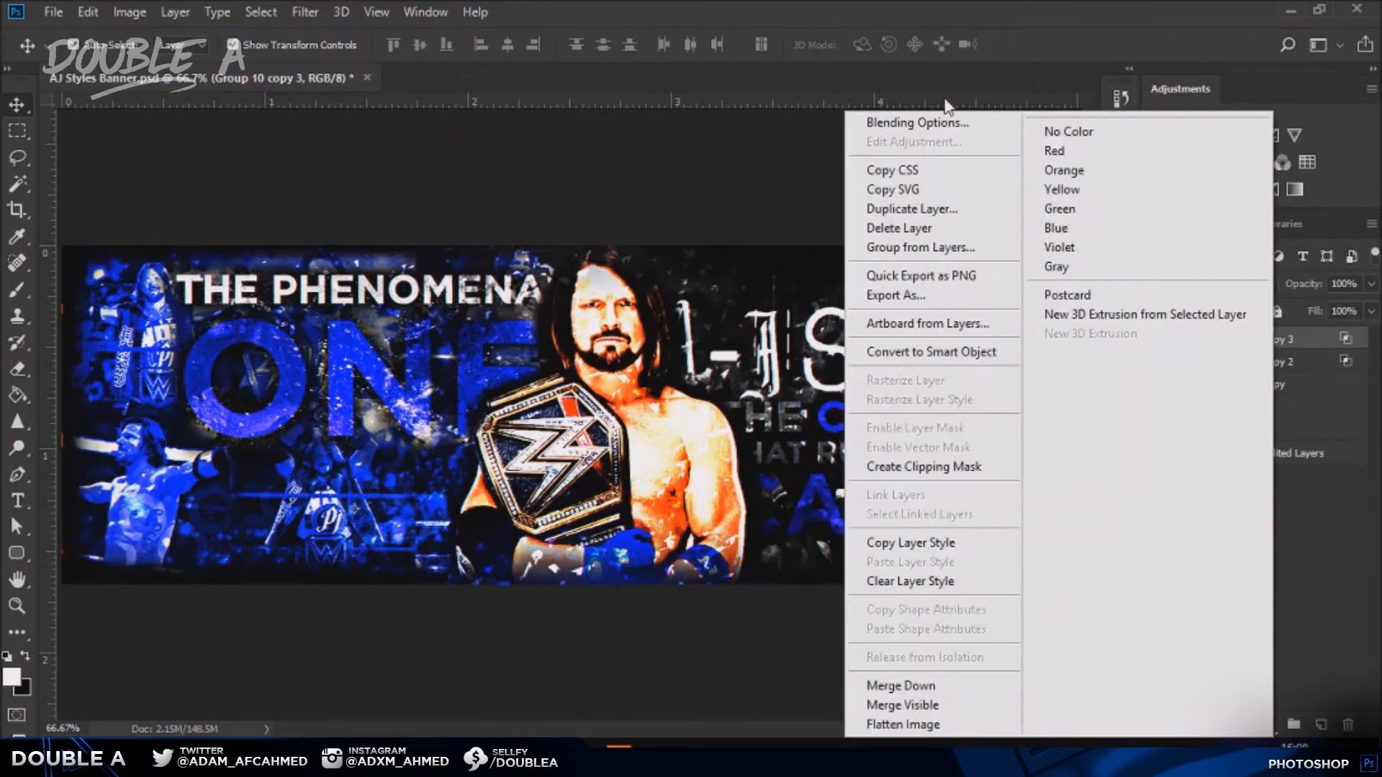
{"action": "left_click", "coordinate": [949, 126]}
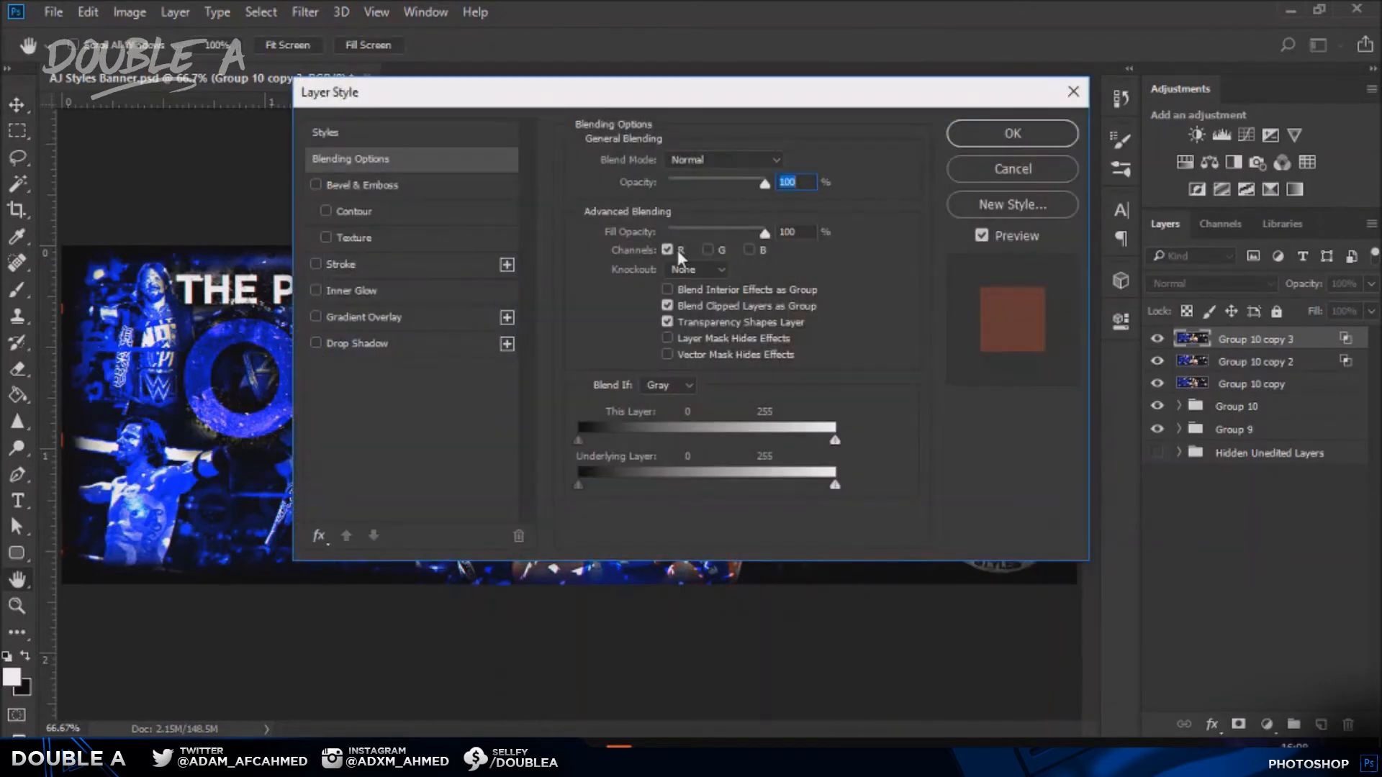
{"action": "left_click", "coordinate": [670, 251]}
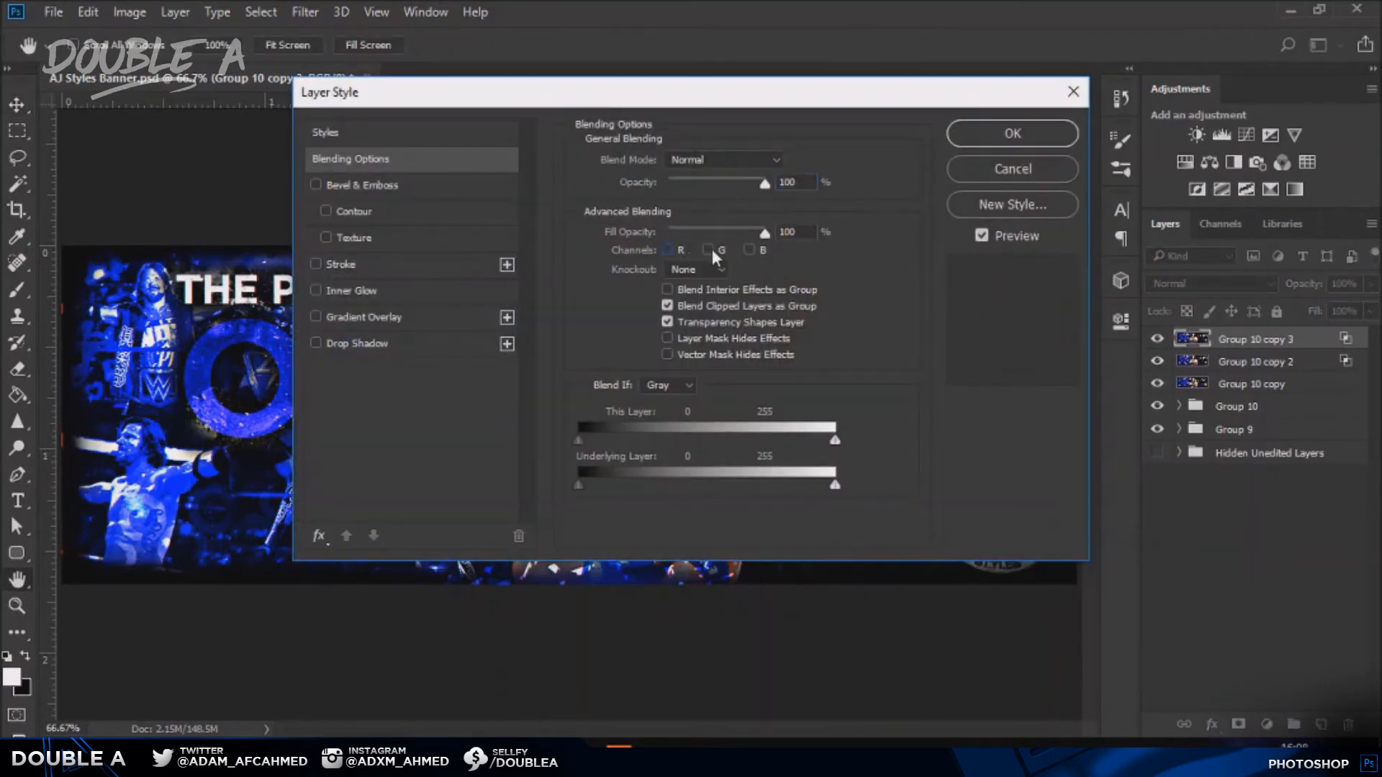
{"action": "left_click", "coordinate": [709, 249]}
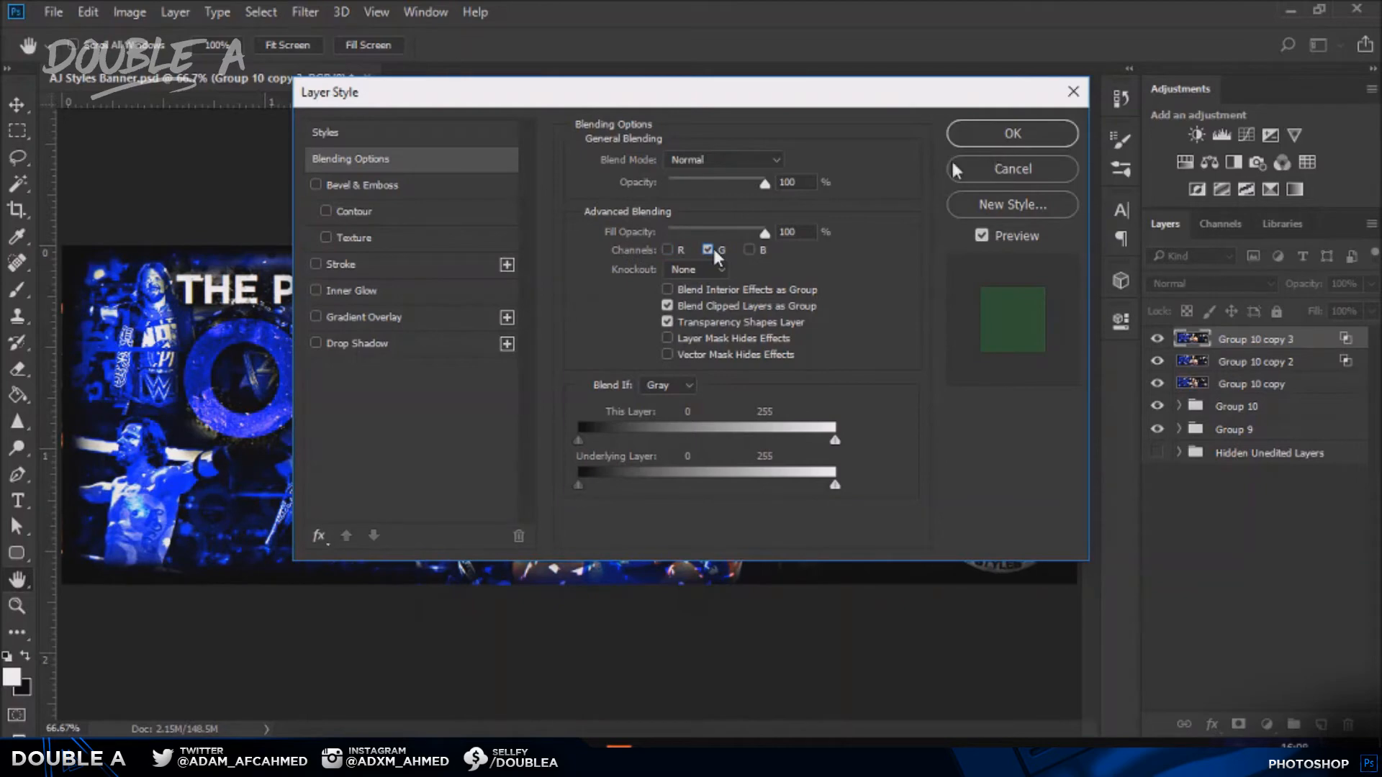
{"action": "left_click", "coordinate": [1015, 135]}
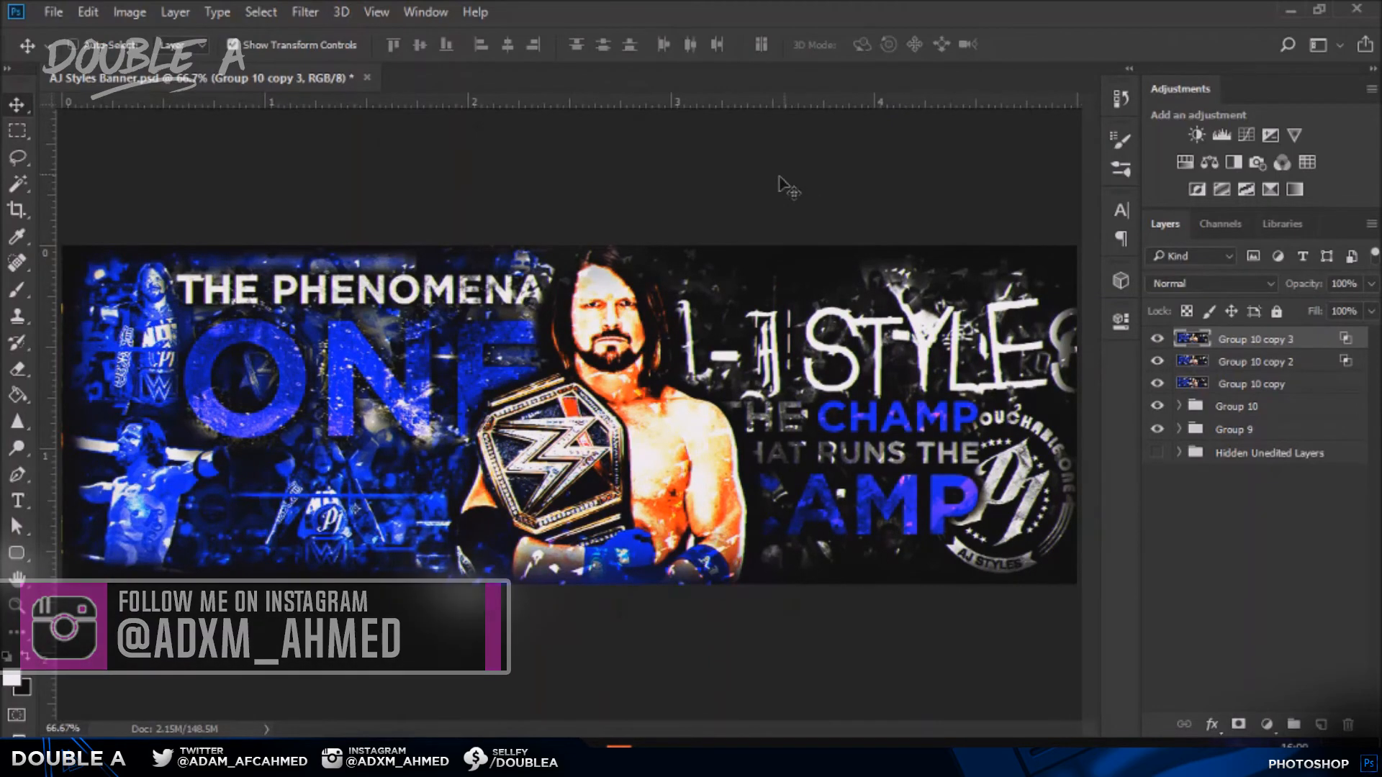
Examine the colour-channel split up close around the wrestler's face and lettering, and across the whole banner
{"action": "scroll", "coordinate": [588, 292], "scroll_direction": "up", "scroll_amount": 3}
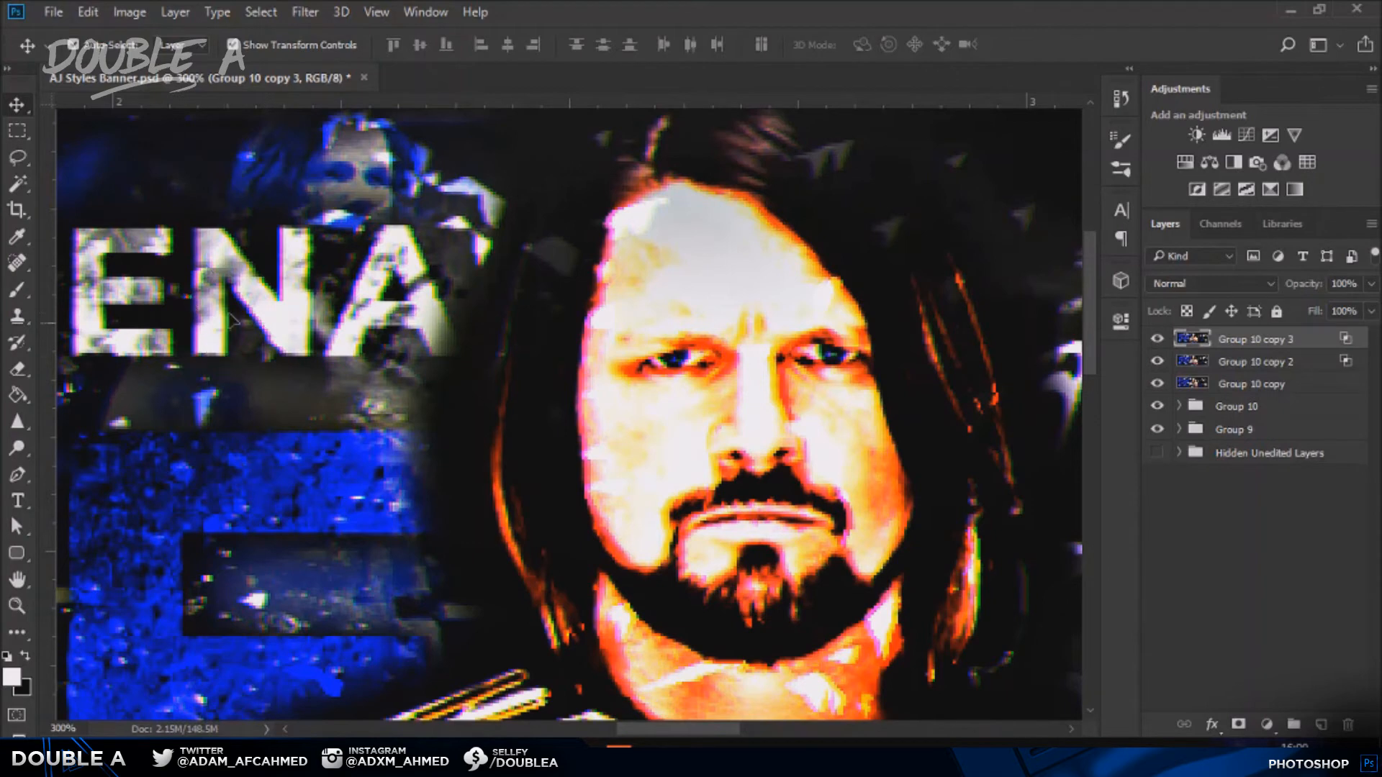
{"action": "key", "text": "ctrl+minus"}
{"action": "key", "text": "ctrl+0"}
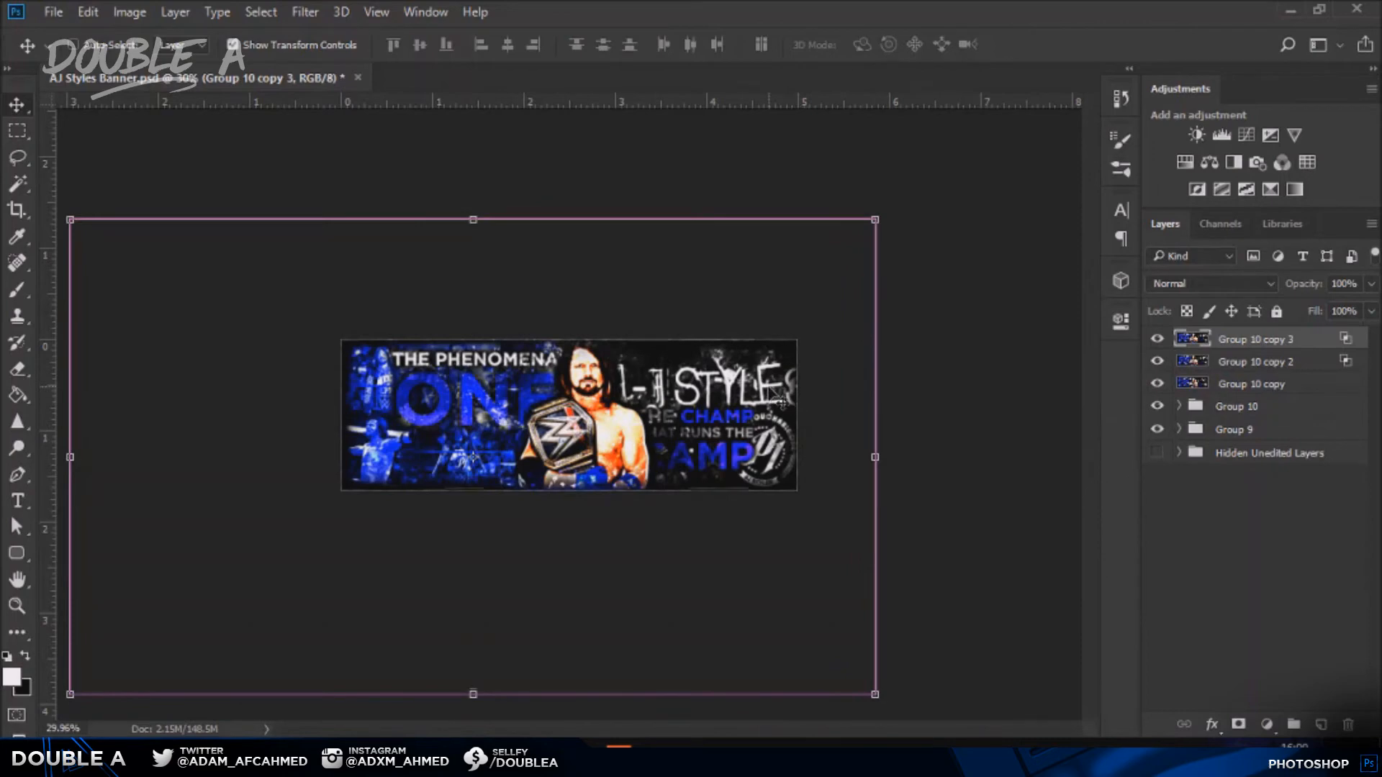
{"action": "scroll", "coordinate": [769, 387], "scroll_direction": "up", "scroll_amount": 3}
{"action": "scroll", "coordinate": [768, 387], "scroll_direction": "down", "scroll_amount": 3}
{"action": "scroll", "coordinate": [780, 400], "scroll_direction": "up", "scroll_amount": 3}
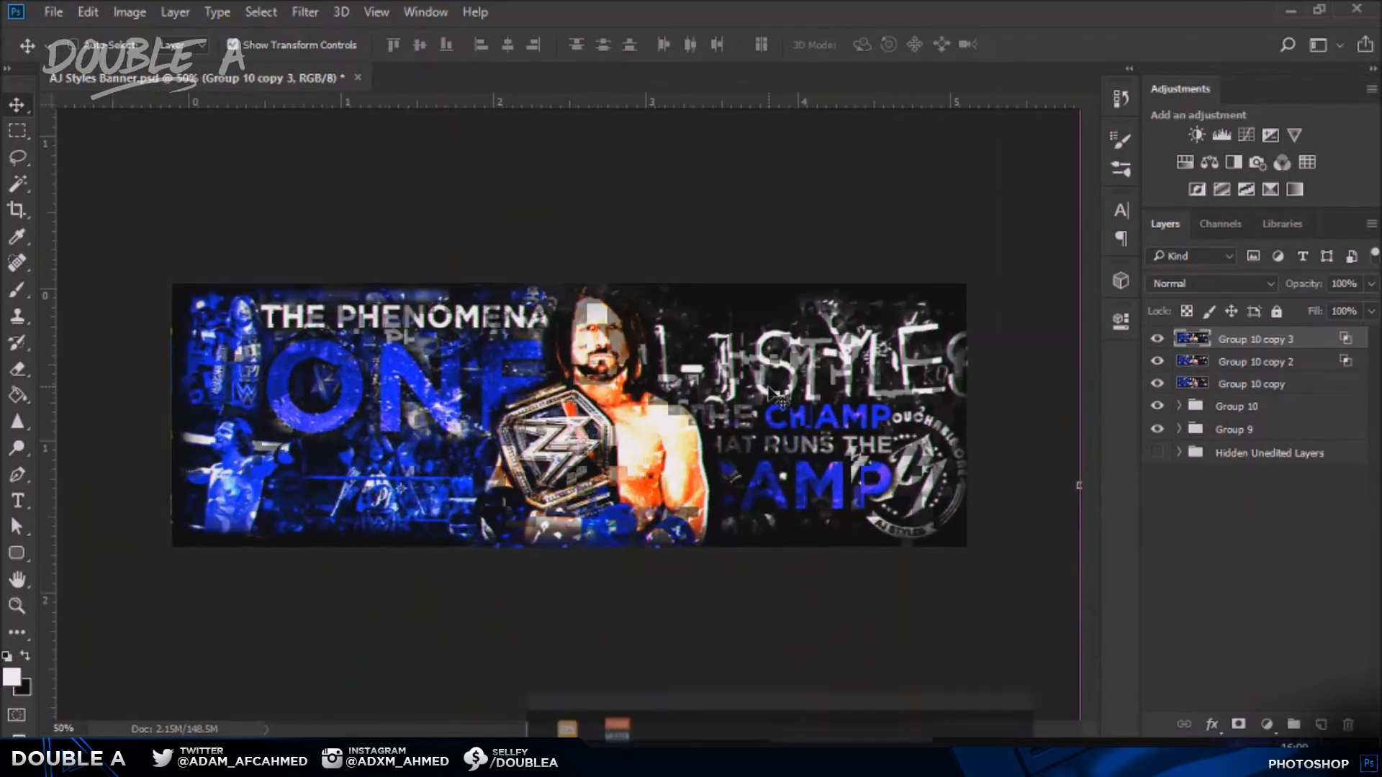
{"action": "scroll", "coordinate": [774, 394], "scroll_direction": "up", "scroll_amount": 1}
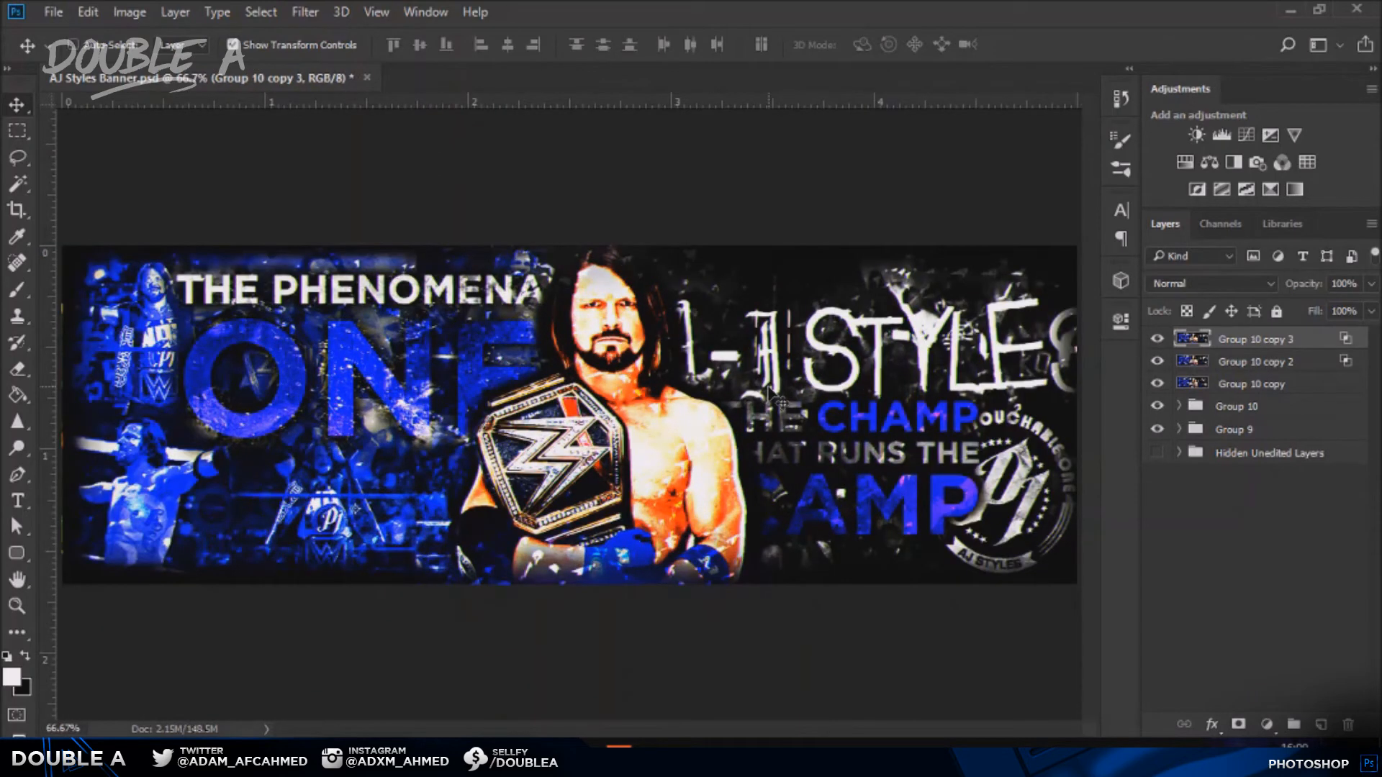
Duplicate the green-channel layer and set the duplicate's blending options to the B channel only
{"action": "key", "text": "ctrl+j"}
{"action": "right_click", "coordinate": [1233, 336]}
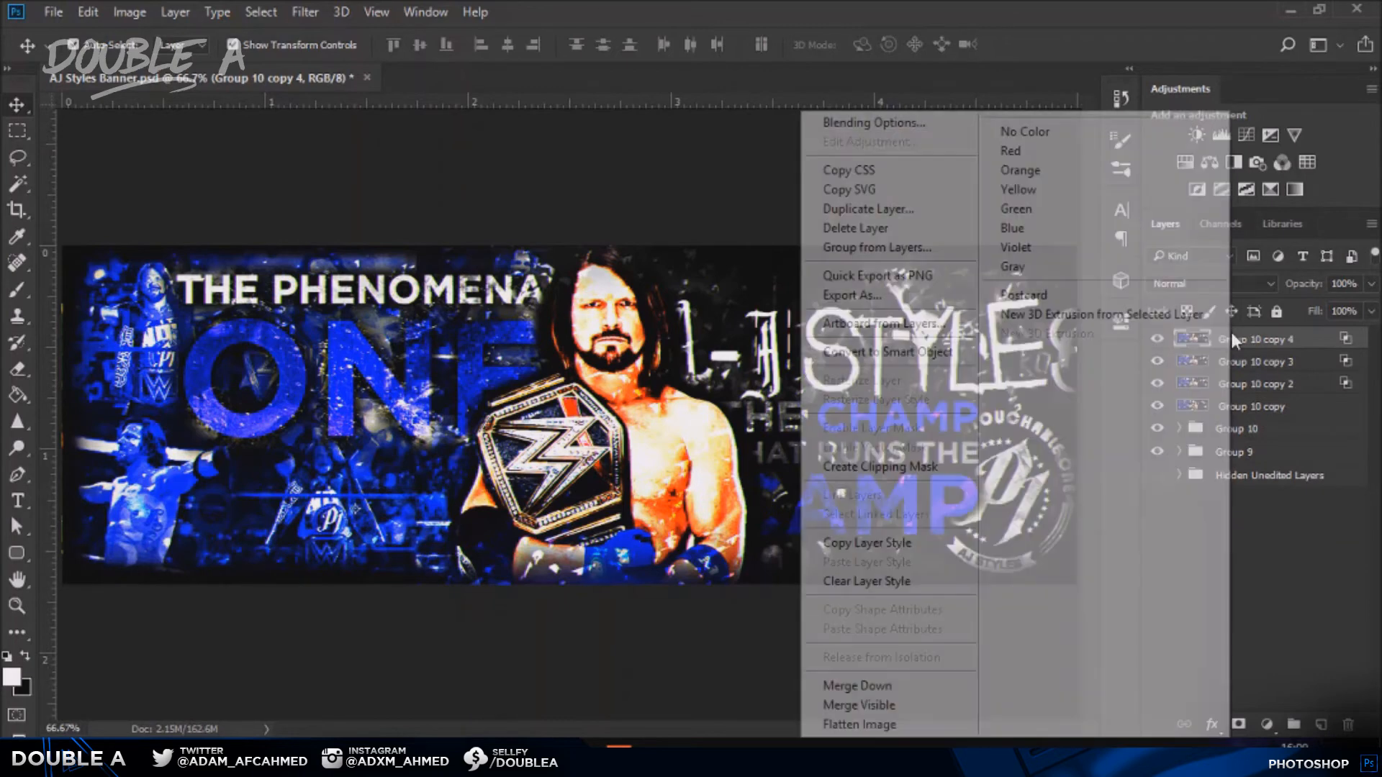
{"action": "left_click", "coordinate": [918, 124]}
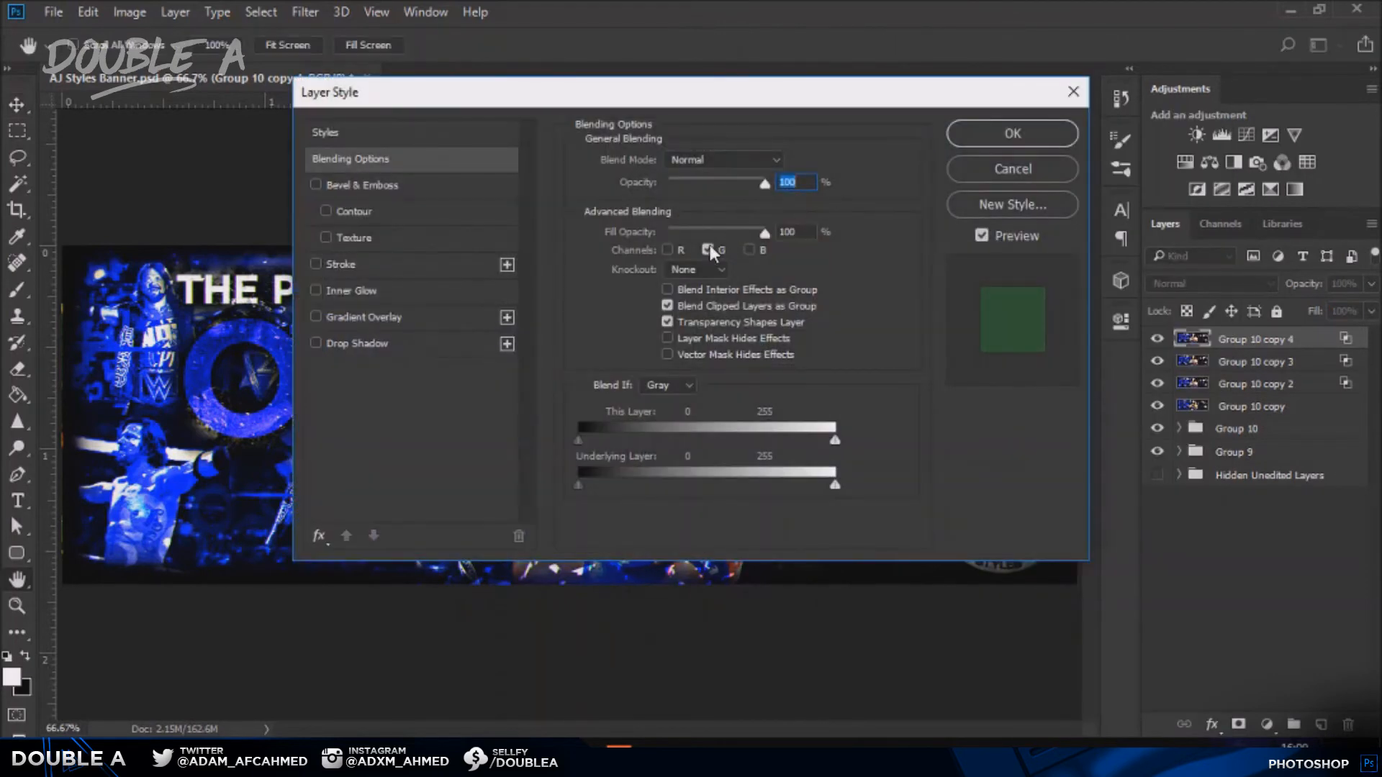
{"action": "left_click", "coordinate": [708, 250]}
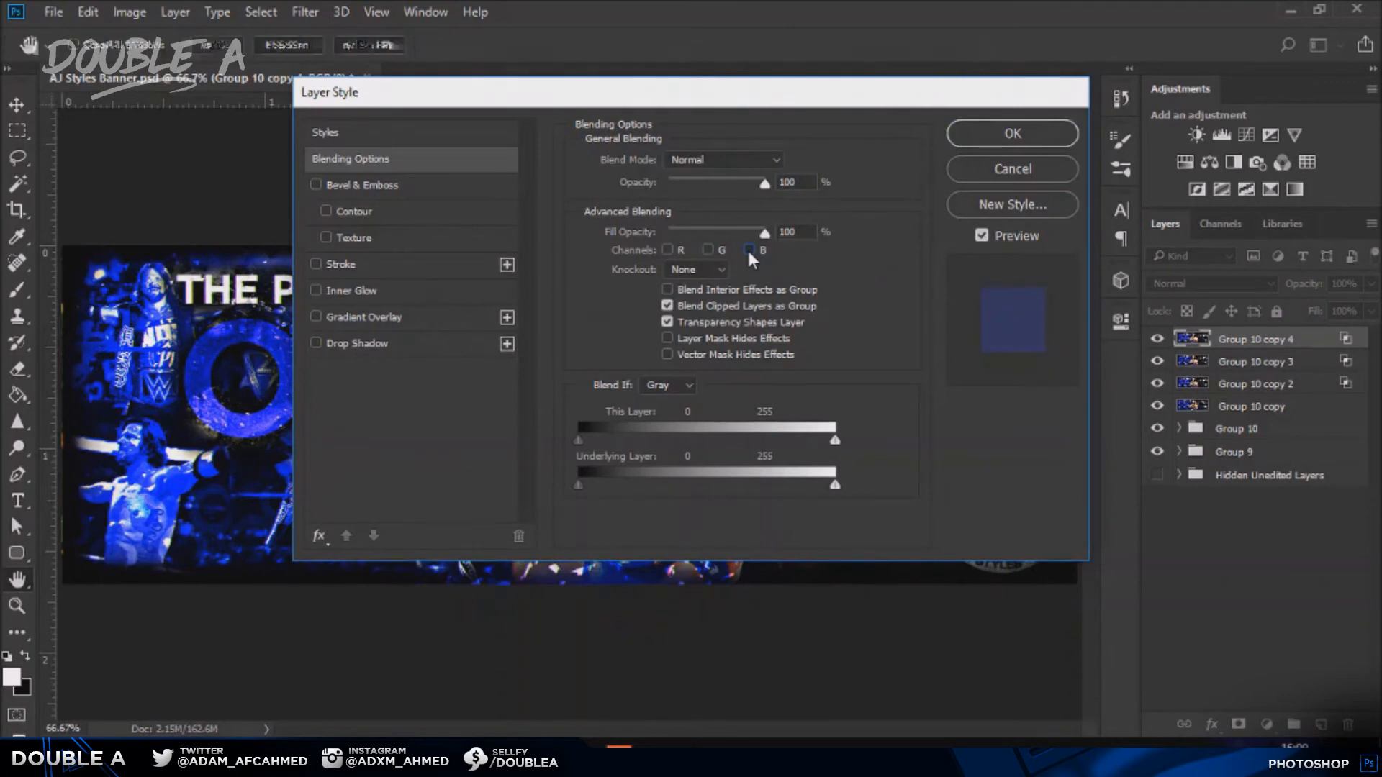
{"action": "left_click", "coordinate": [1006, 140]}
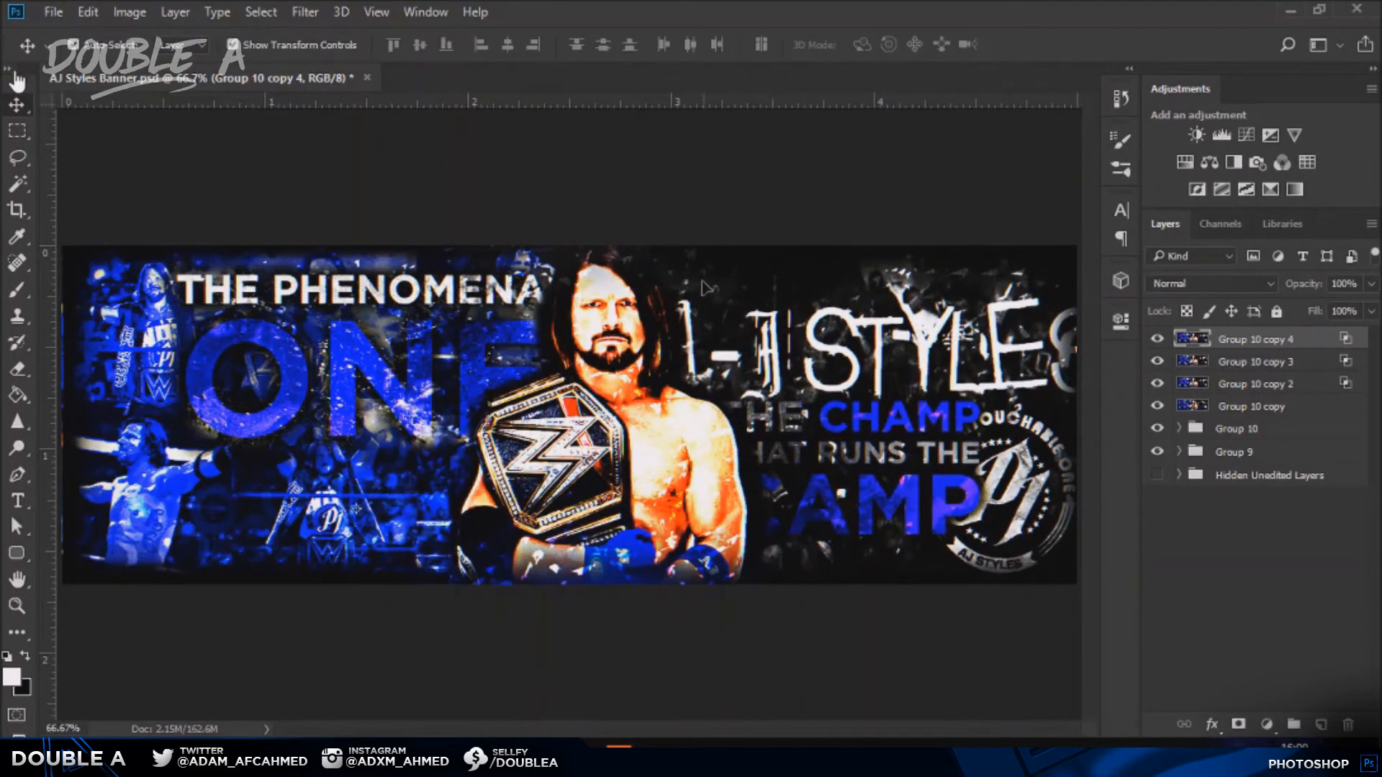
Merge the red, green and blue channel layers into one, and compare the banner with the merged layer hidden and shown
{"action": "left_click", "coordinate": [1296, 385], "text": "shift"}
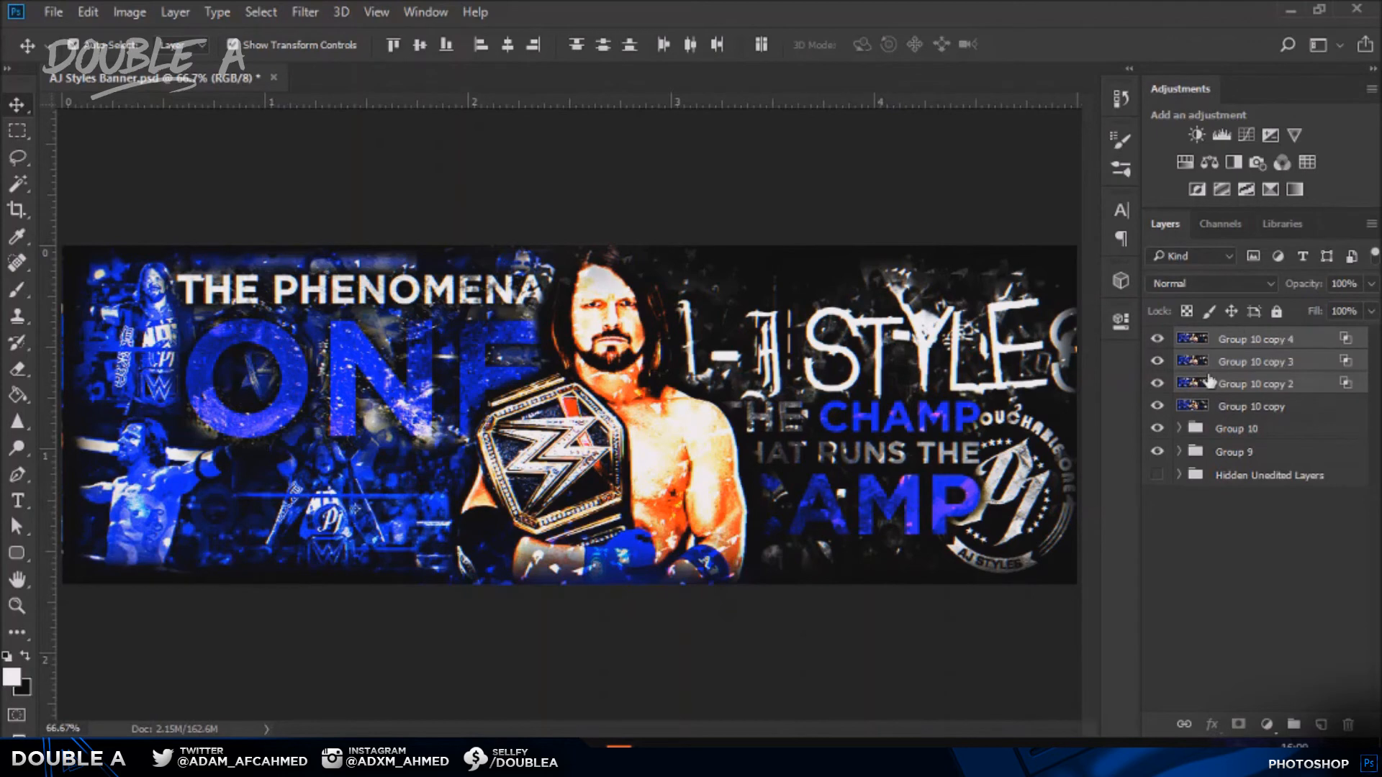
{"action": "right_click", "coordinate": [1267, 366]}
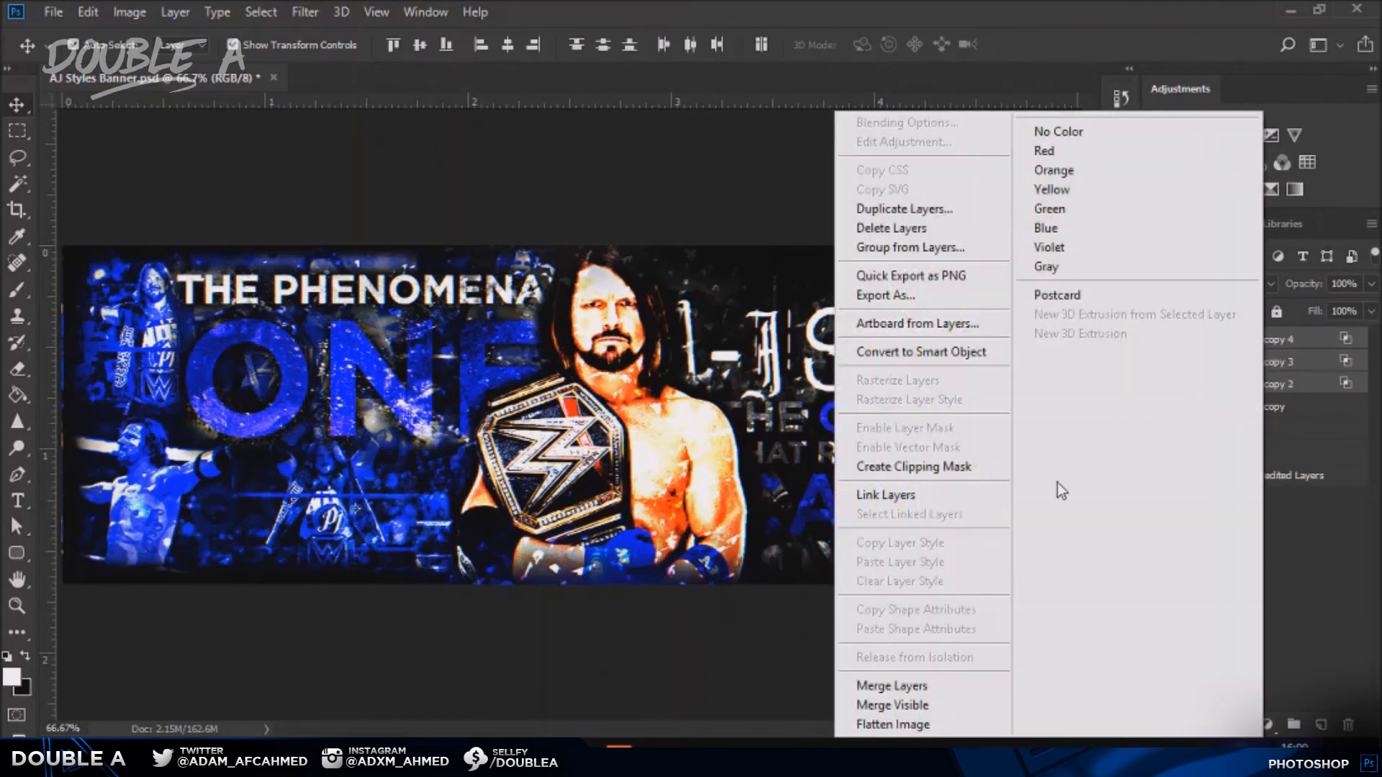
{"action": "left_click", "coordinate": [975, 685]}
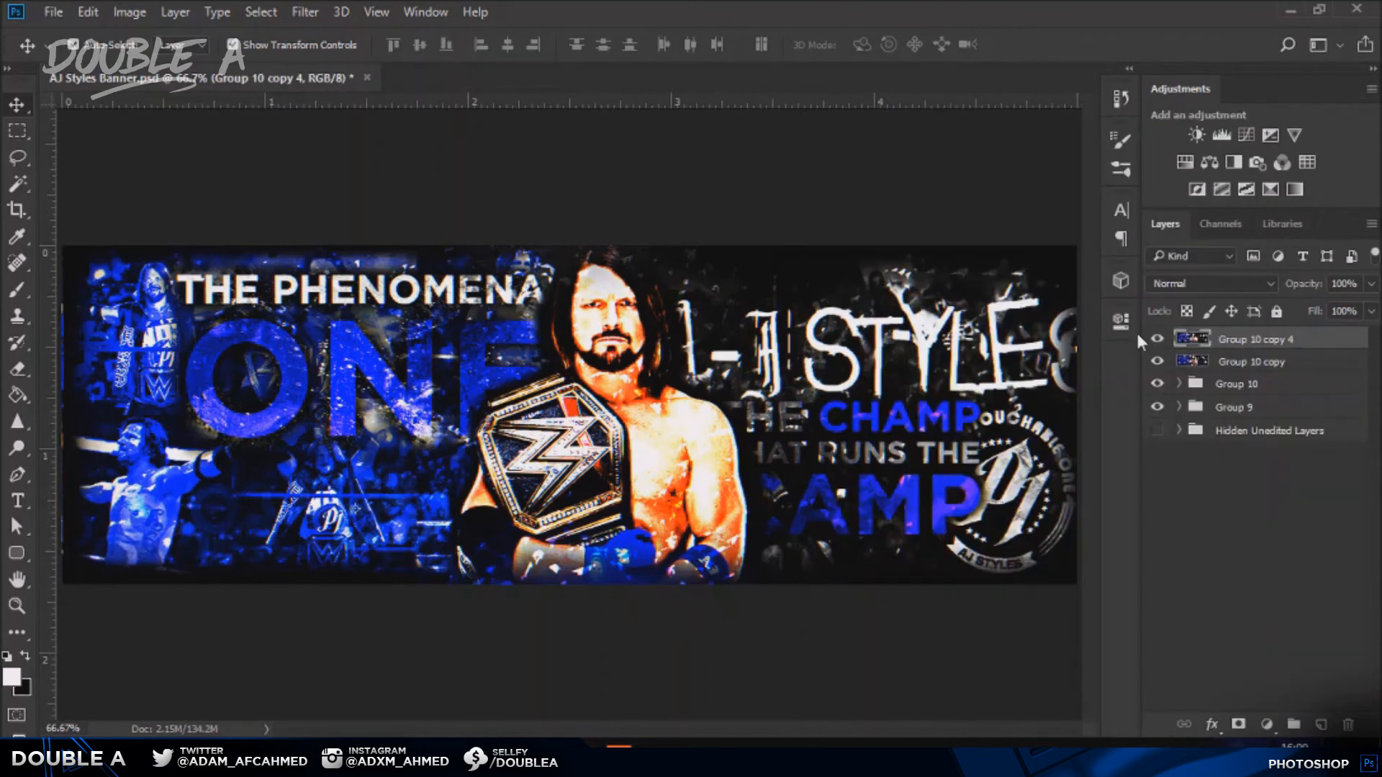
{"action": "left_click", "coordinate": [1157, 340]}
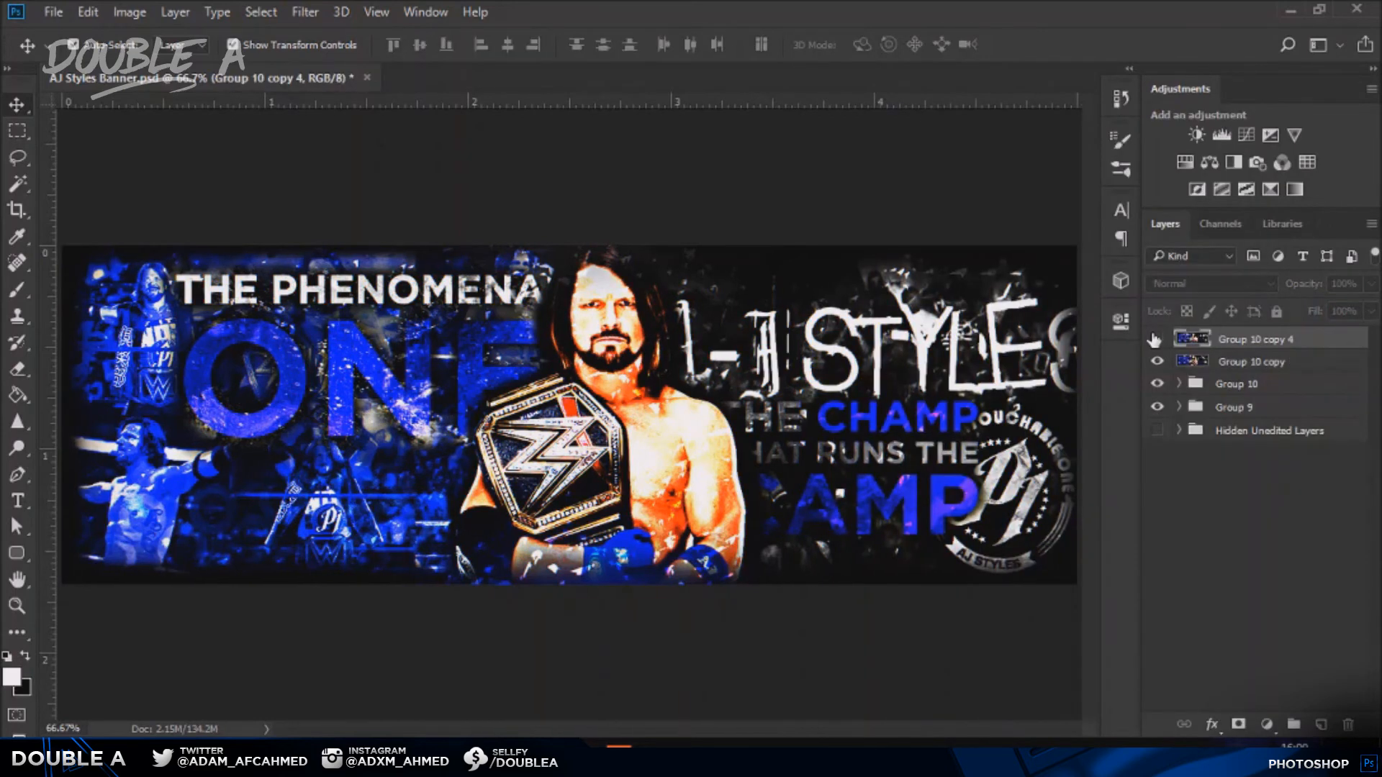
{"action": "left_click", "coordinate": [1157, 339]}
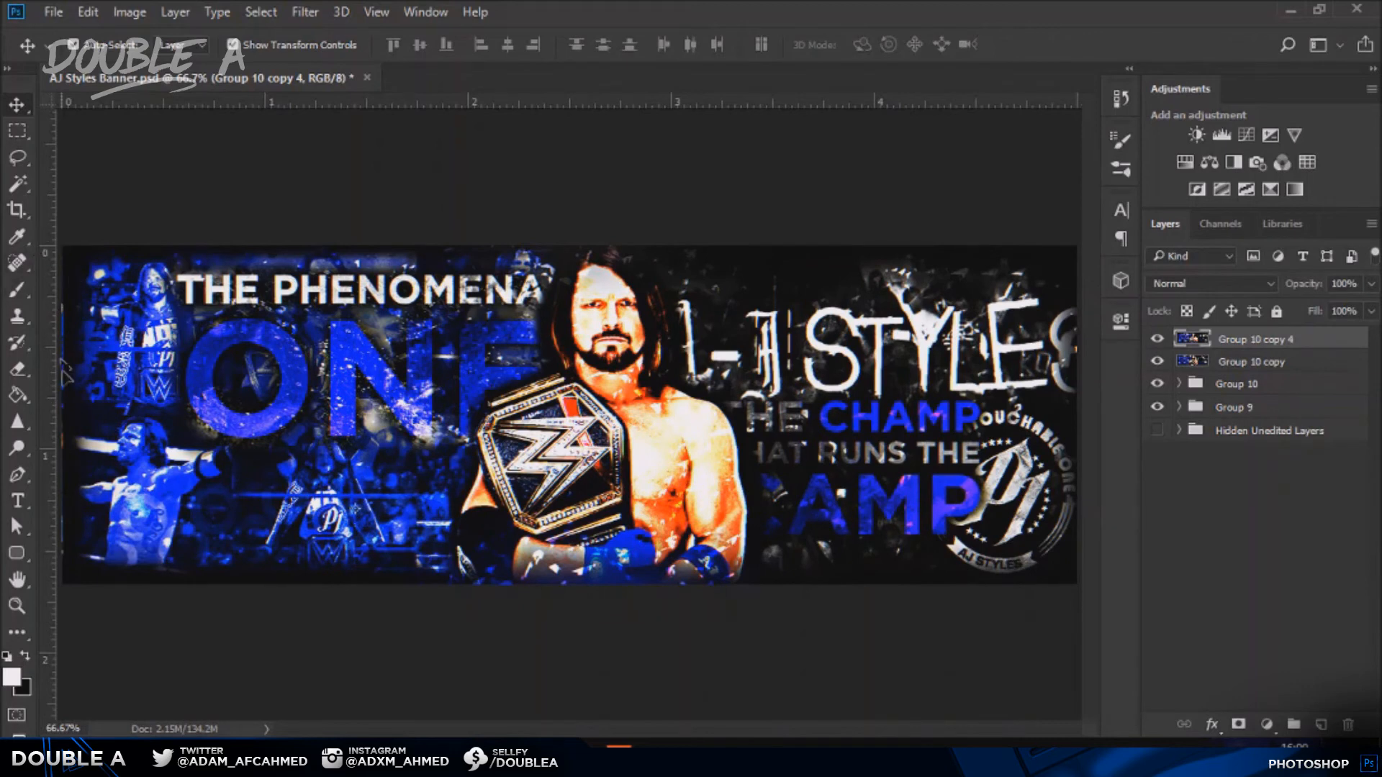
Select the Eraser tool and reduce the size of its soft brush, keeping the hardness at 0%
{"action": "left_click", "coordinate": [17, 369]}
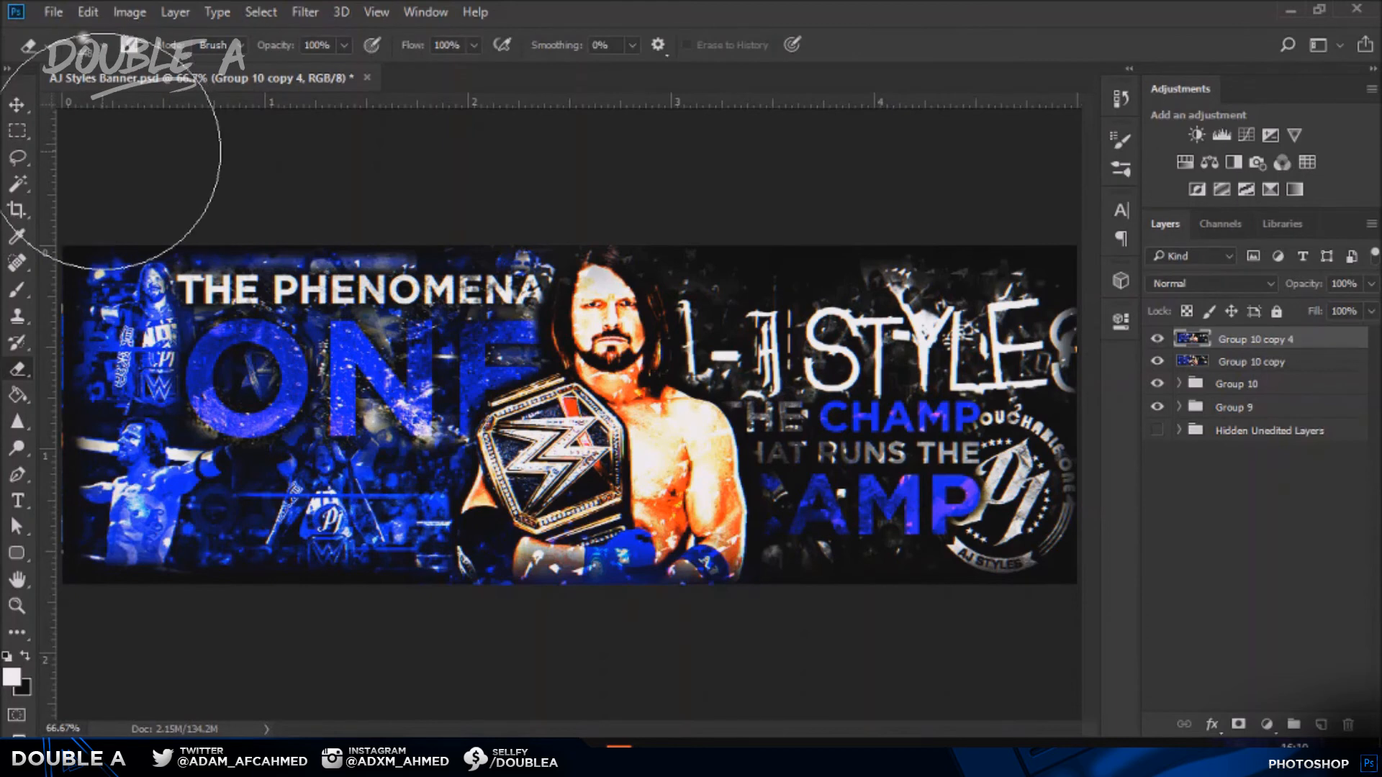
{"action": "right_click", "coordinate": [151, 108]}
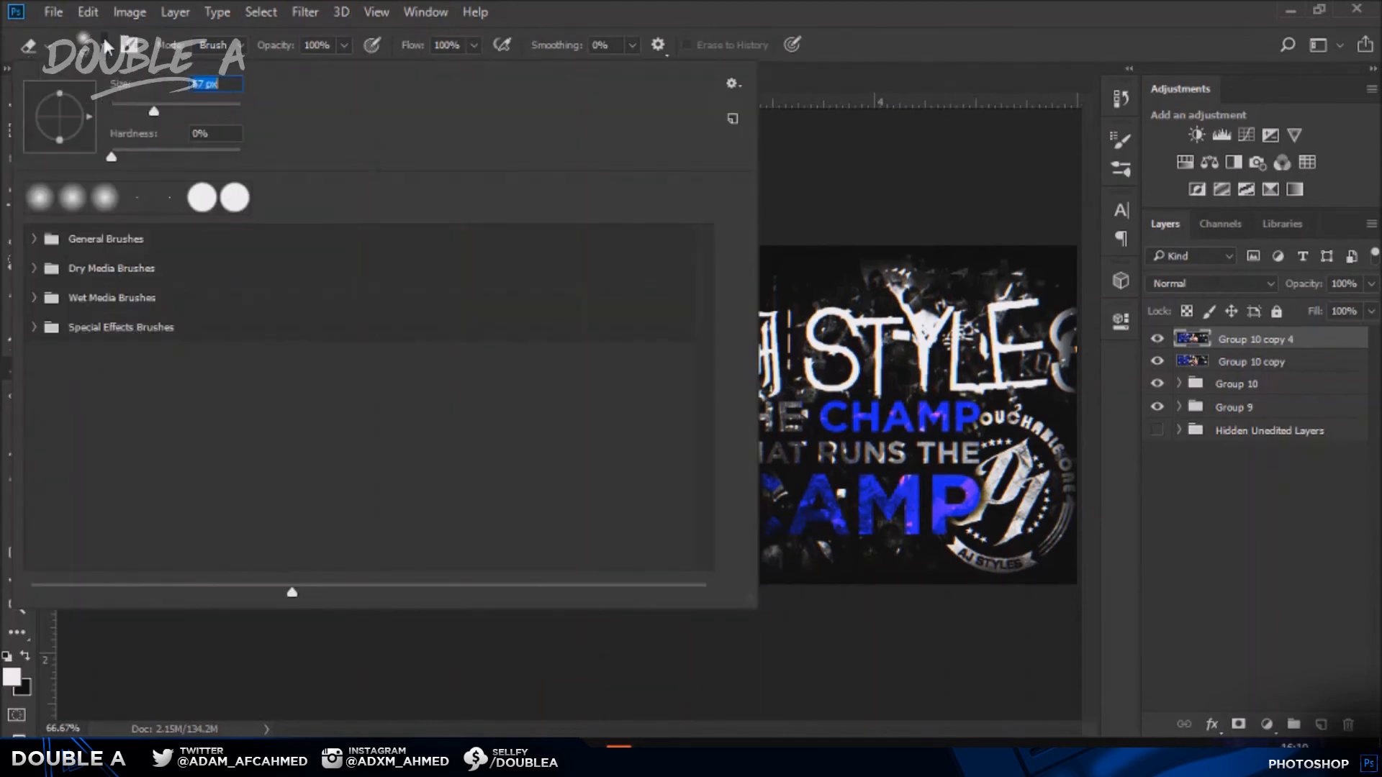
{"action": "left_click", "coordinate": [104, 37]}
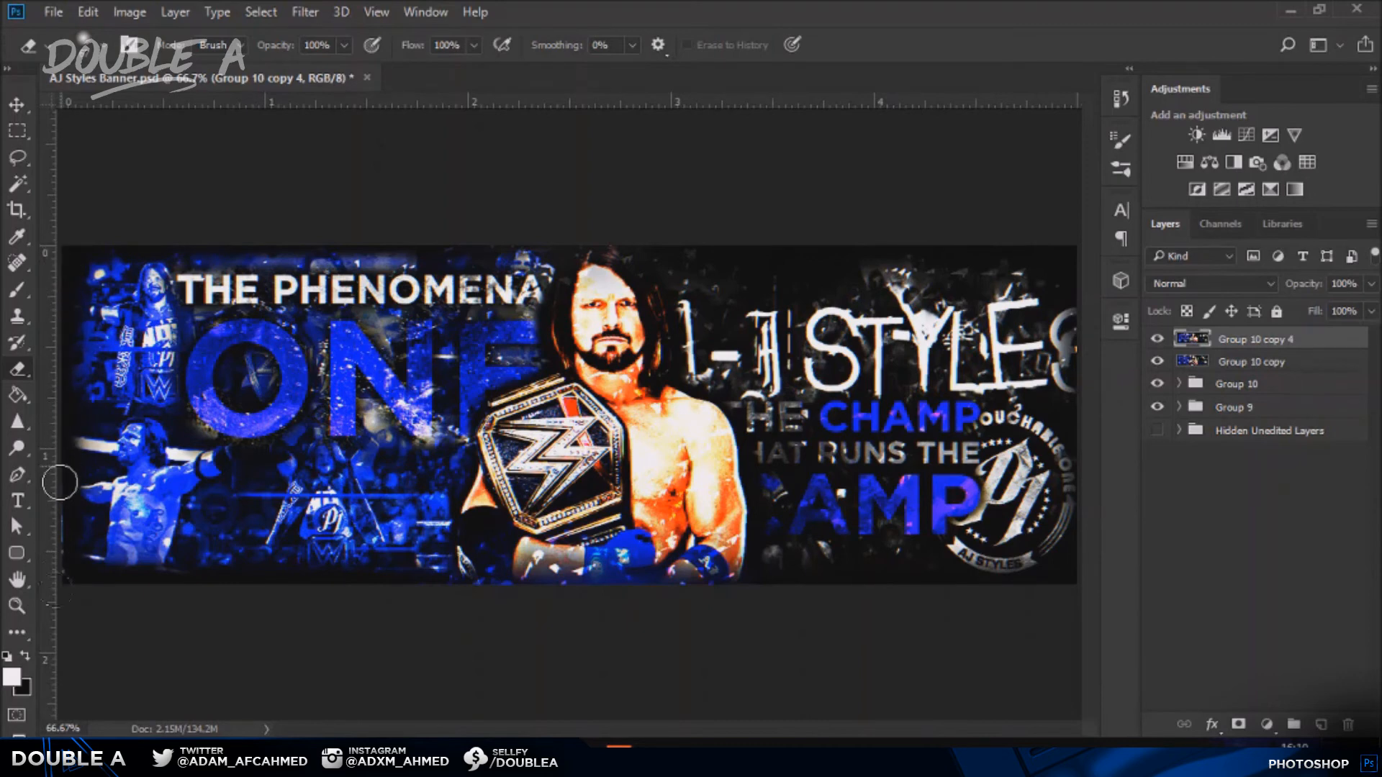
Compare the banner with and without the merged channel layer, and examine the split effect on the face and headline text
{"action": "left_click", "coordinate": [1157, 339]}
{"action": "left_click", "coordinate": [1156, 339]}
{"action": "key", "text": "ctrl+plus"}
{"action": "key", "text": "ctrl+plus"}
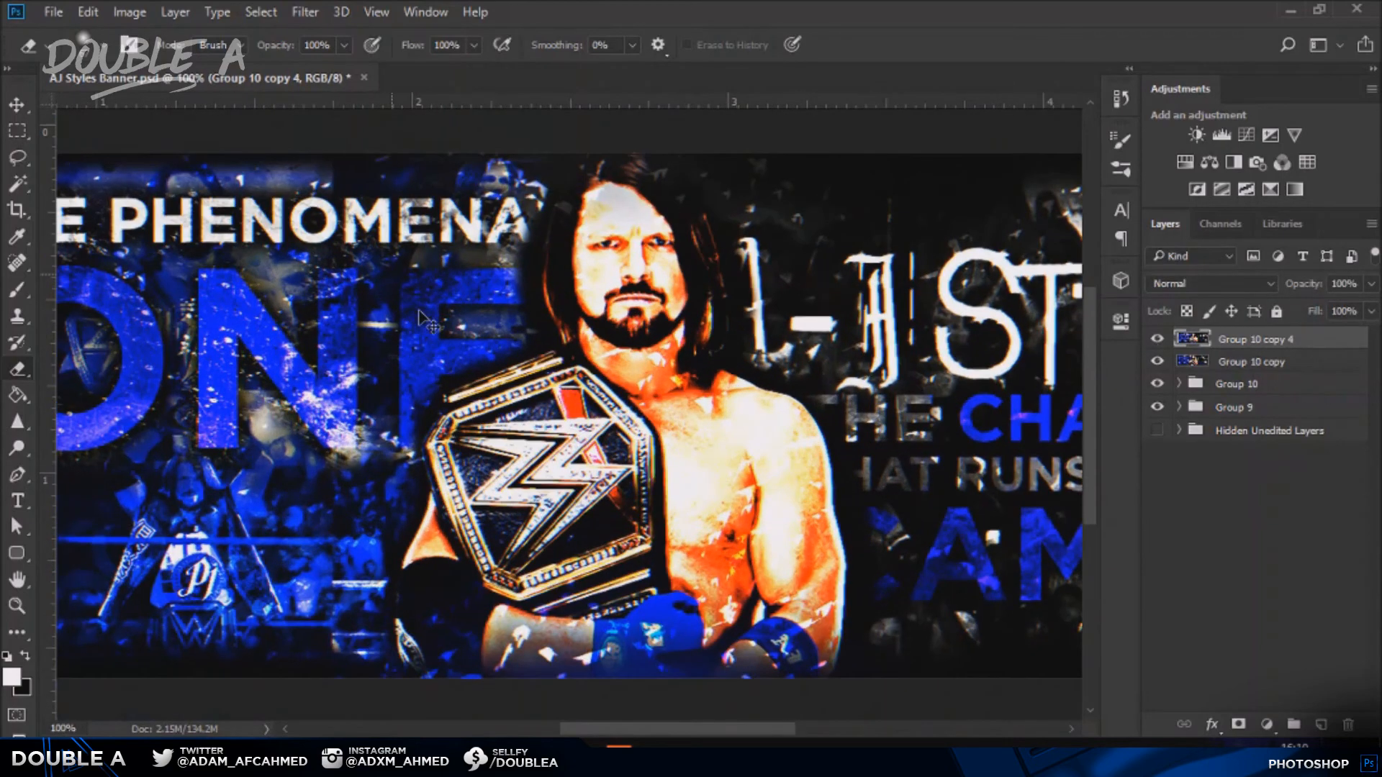
{"action": "scroll", "coordinate": [453, 310], "scroll_direction": "up", "scroll_amount": 5}
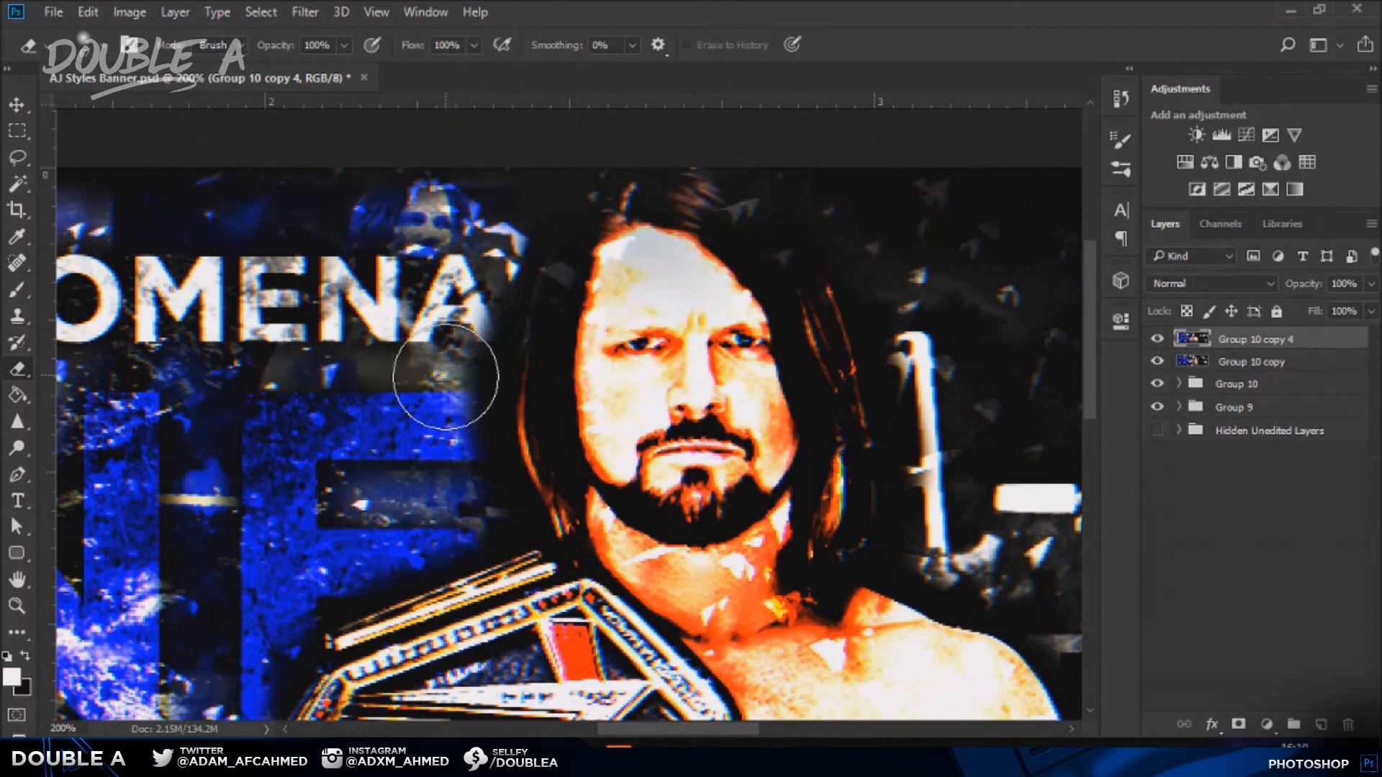
{"action": "left_click_drag", "start_coordinate": [707, 728], "coordinate": [637, 729]}
{"action": "scroll", "coordinate": [480, 405], "scroll_direction": "up", "scroll_amount": 1}
{"action": "scroll", "coordinate": [479, 405], "scroll_direction": "up", "scroll_amount": 1}
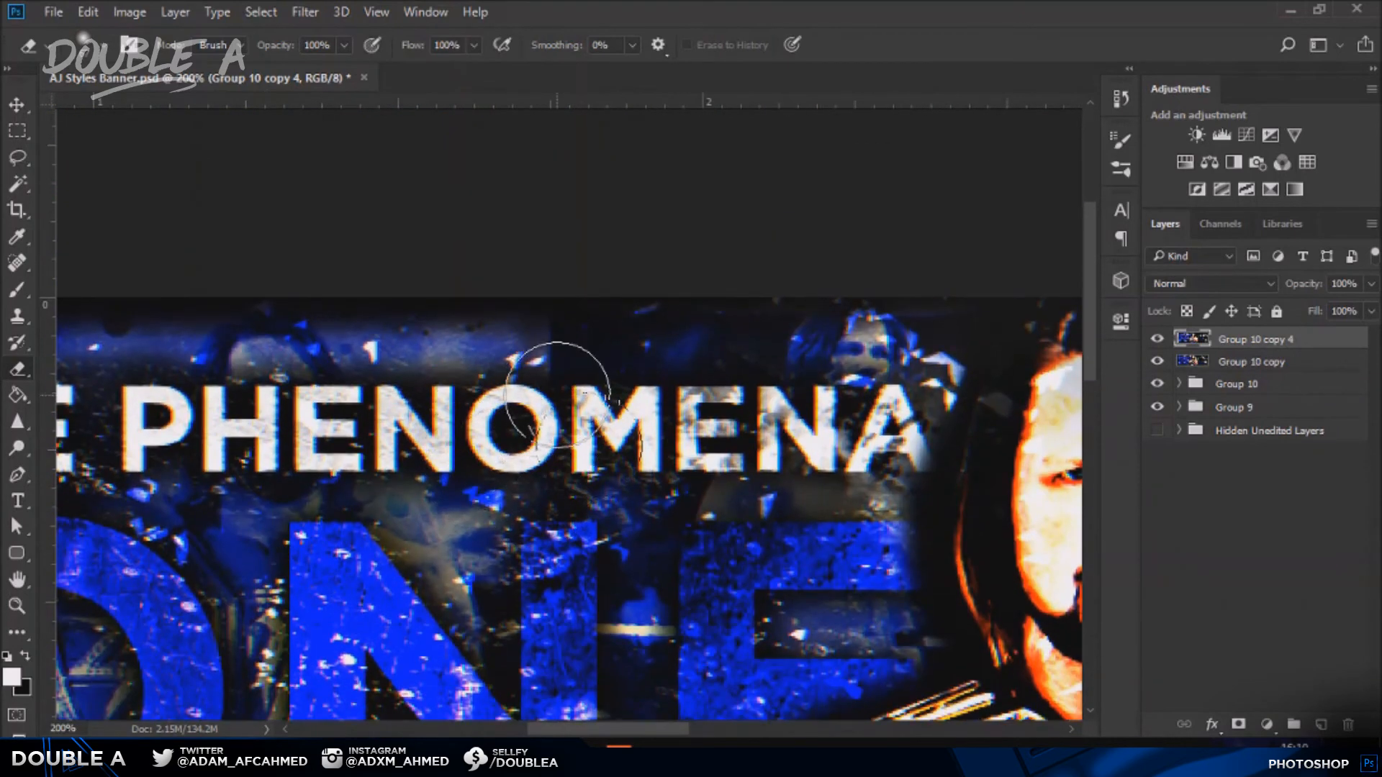
{"action": "key", "text": "ctrl+minus"}
{"action": "key", "text": "ctrl+minus"}
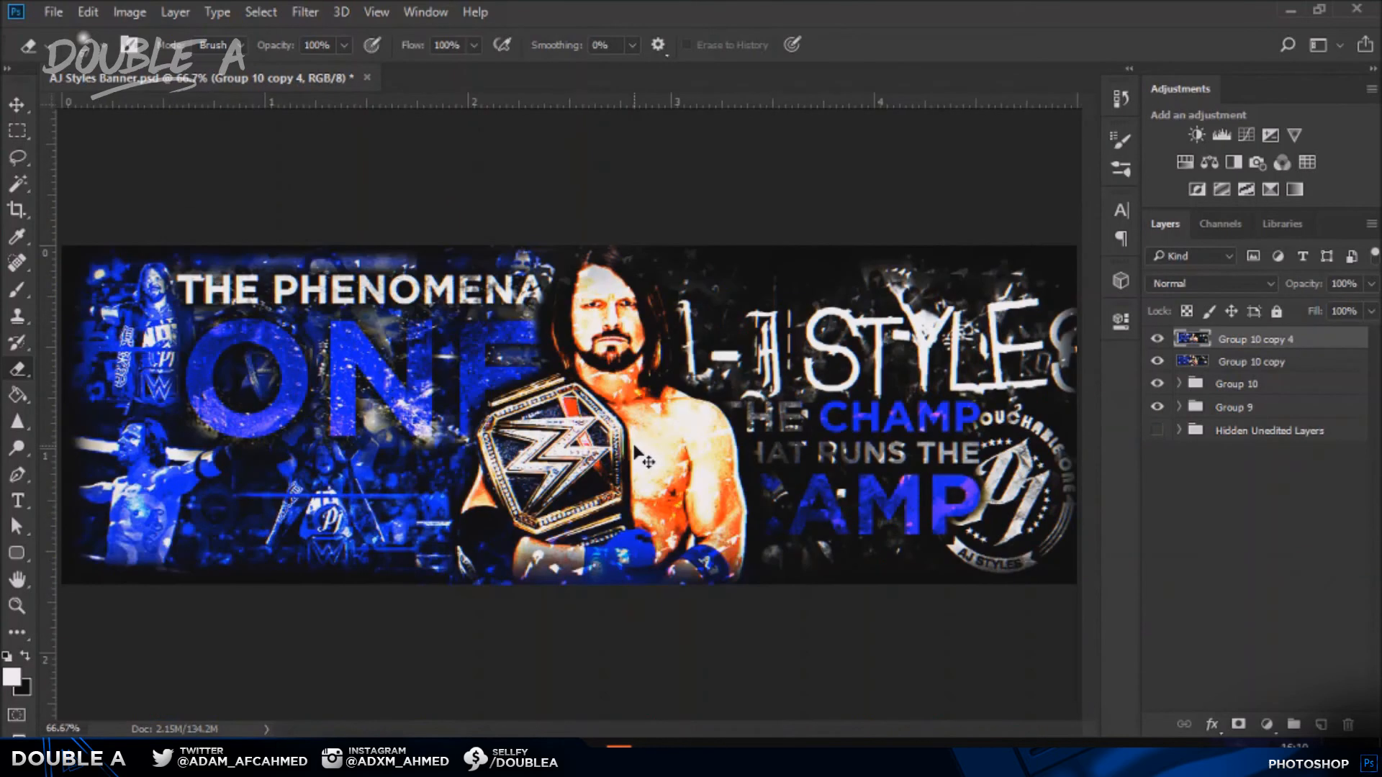